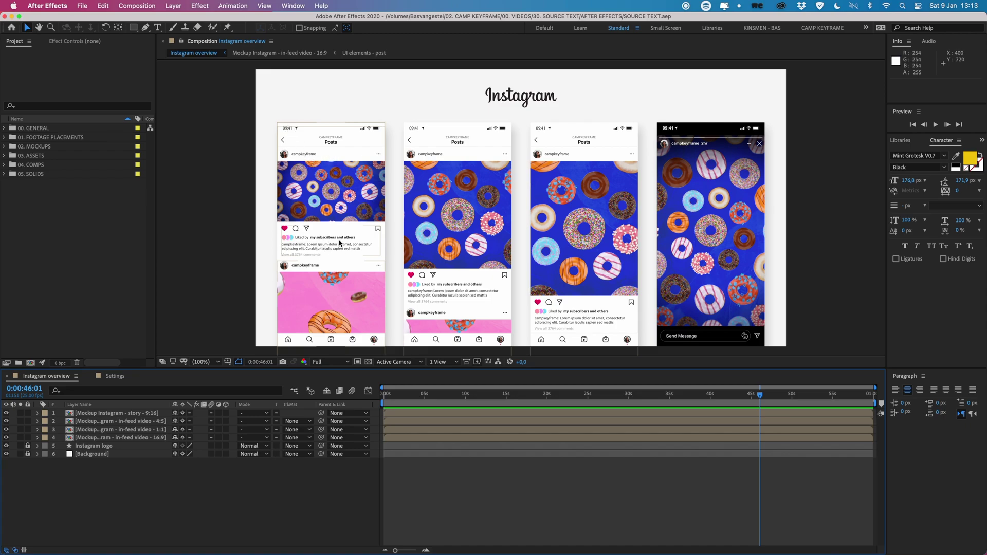
- In the Settings comp, change the username to 'test name' and the time to 10:53
{"action": "left_click", "coordinate": [114, 376]}
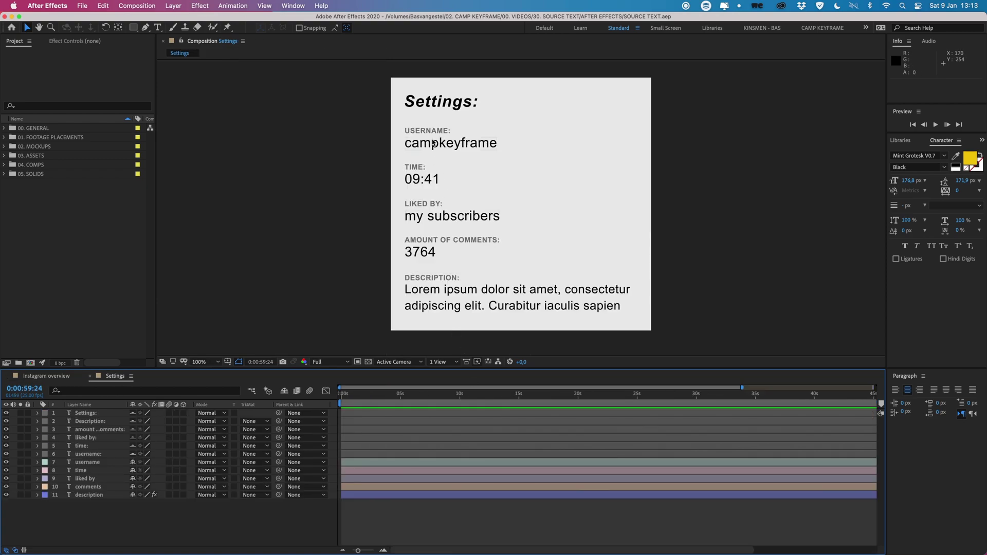
{"action": "double_click", "coordinate": [450, 144]}
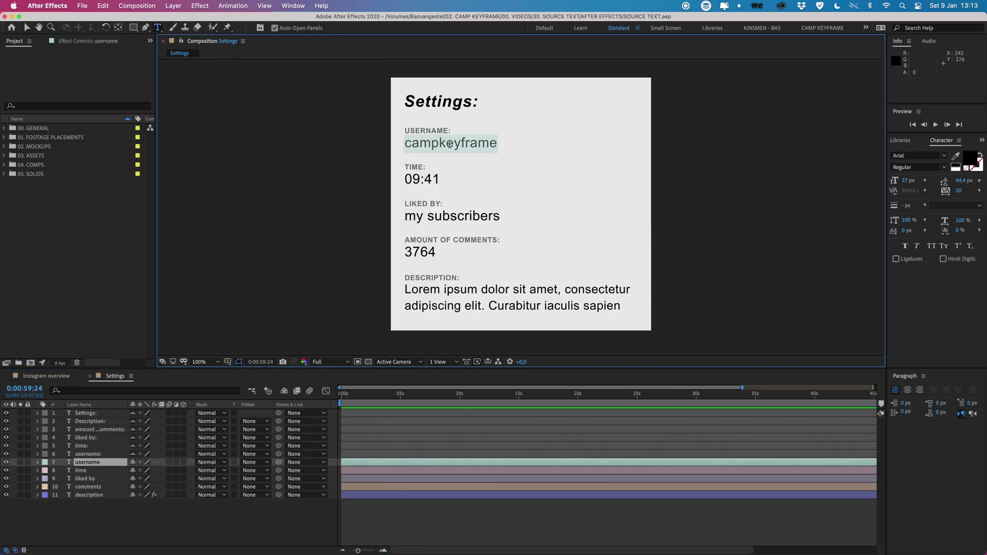
{"action": "type", "text": "test name"}
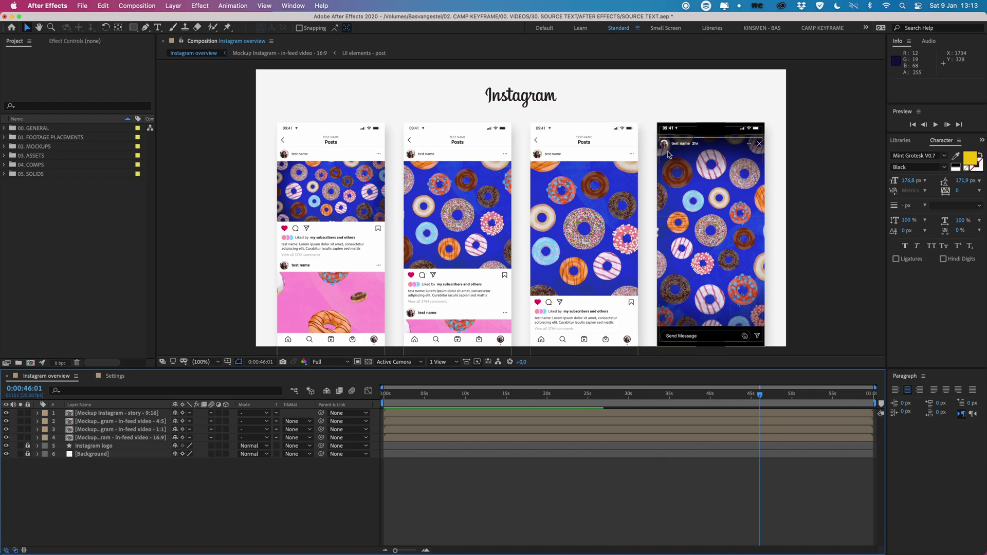
{"action": "left_click", "coordinate": [114, 375]}
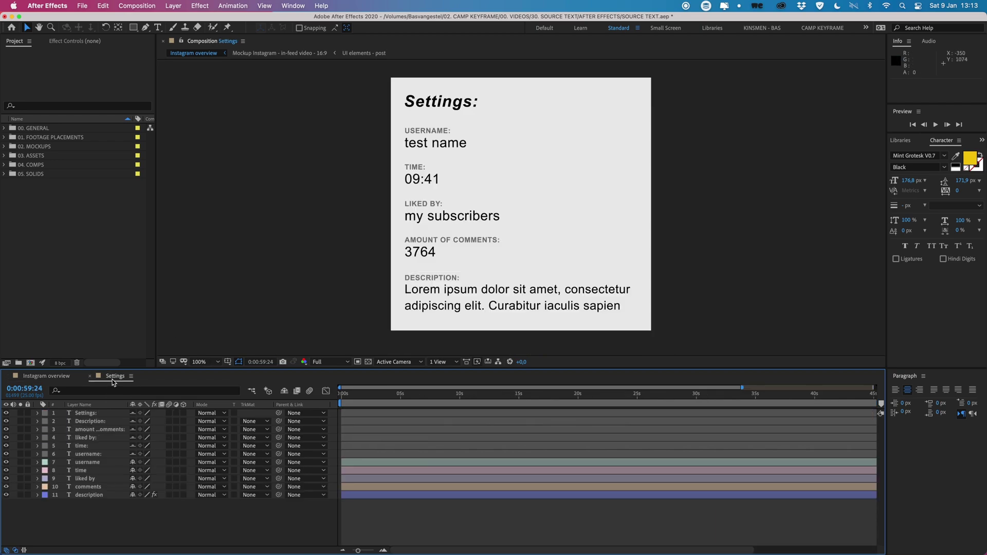
{"action": "left_click", "coordinate": [429, 180]}
{"action": "double_click", "coordinate": [430, 180]}
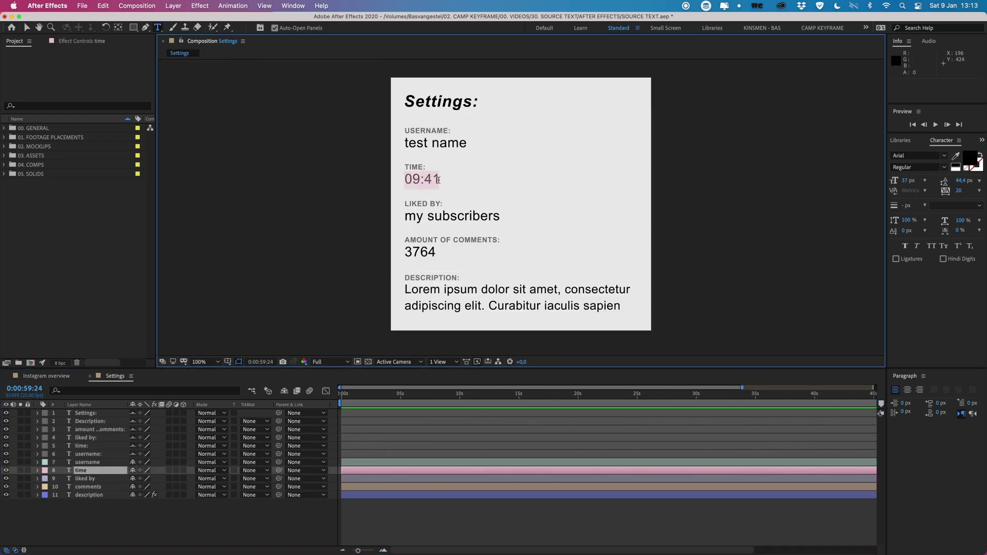
{"action": "type", "text": "10"}
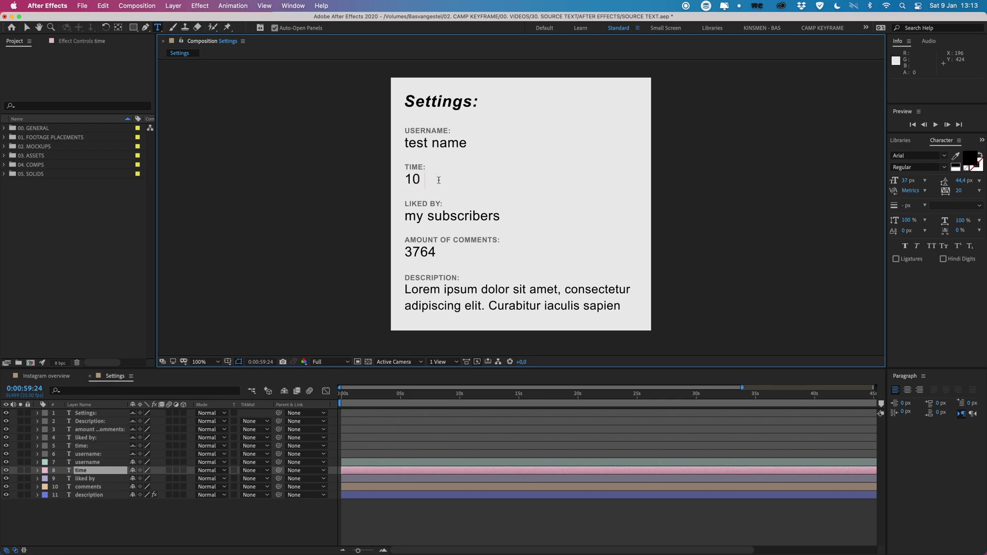
{"action": "type", "text": ":53"}
{"action": "left_click", "coordinate": [411, 530]}
- Compare the Instagram overview mockups against the Settings comp to confirm they updated
{"action": "left_click", "coordinate": [46, 376]}
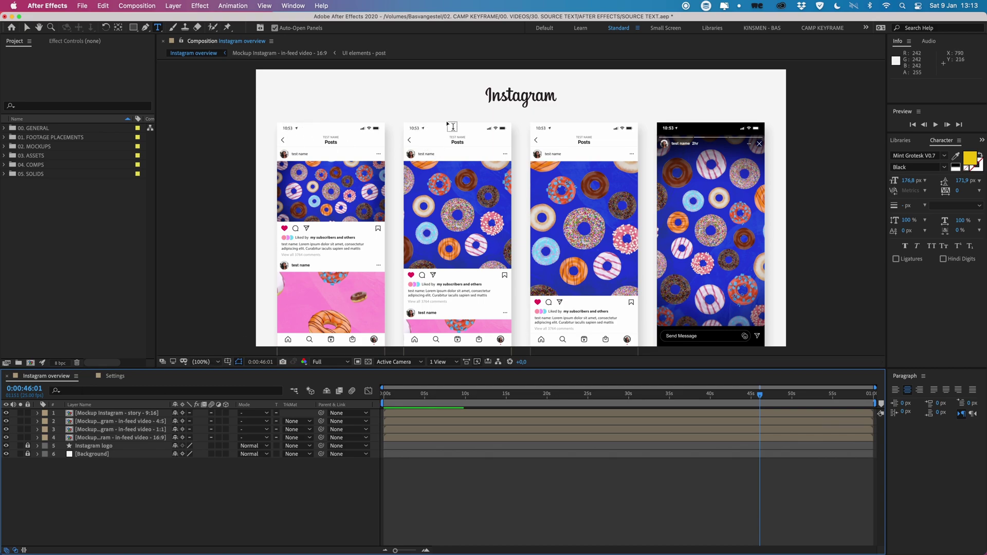
{"action": "left_click", "coordinate": [117, 378]}
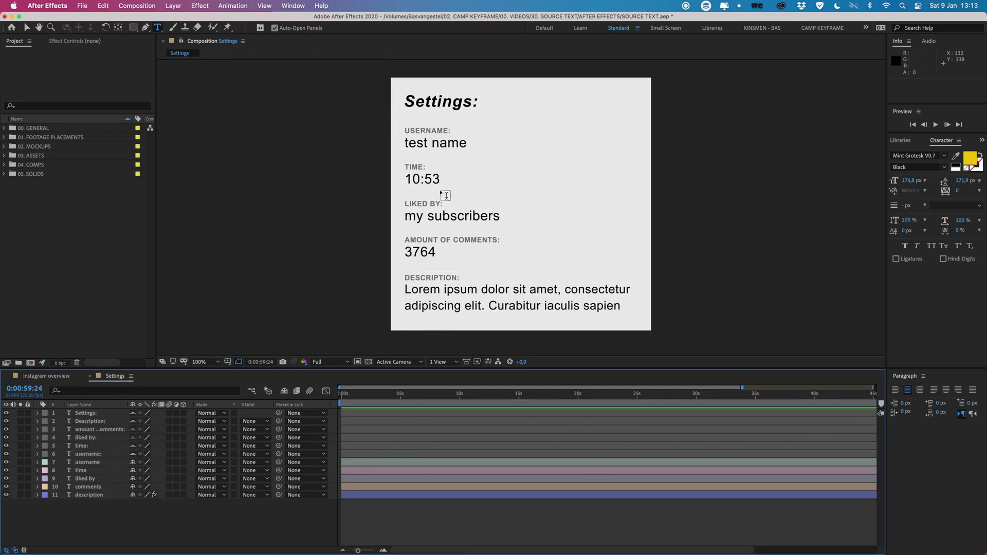
{"action": "left_click", "coordinate": [39, 377]}
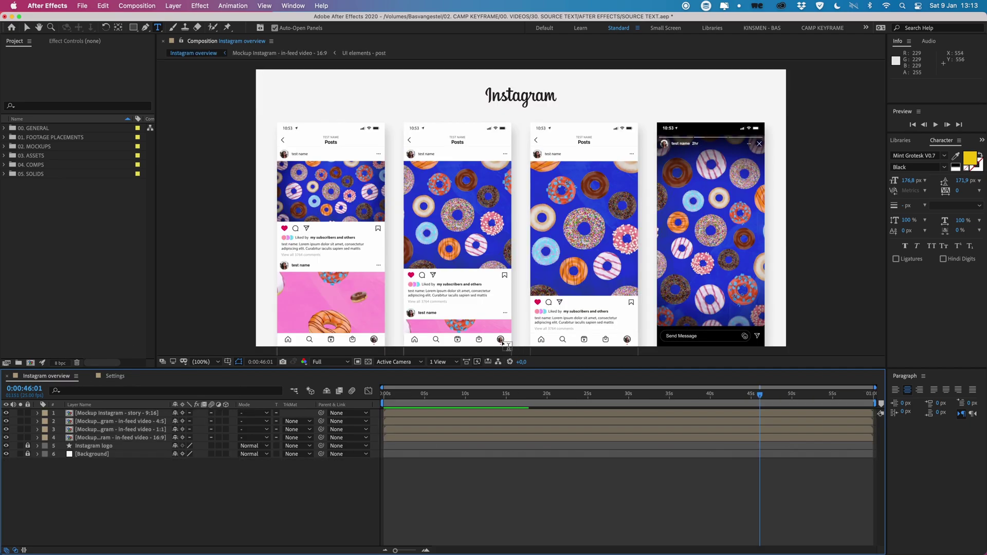
{"action": "left_click", "coordinate": [115, 377]}
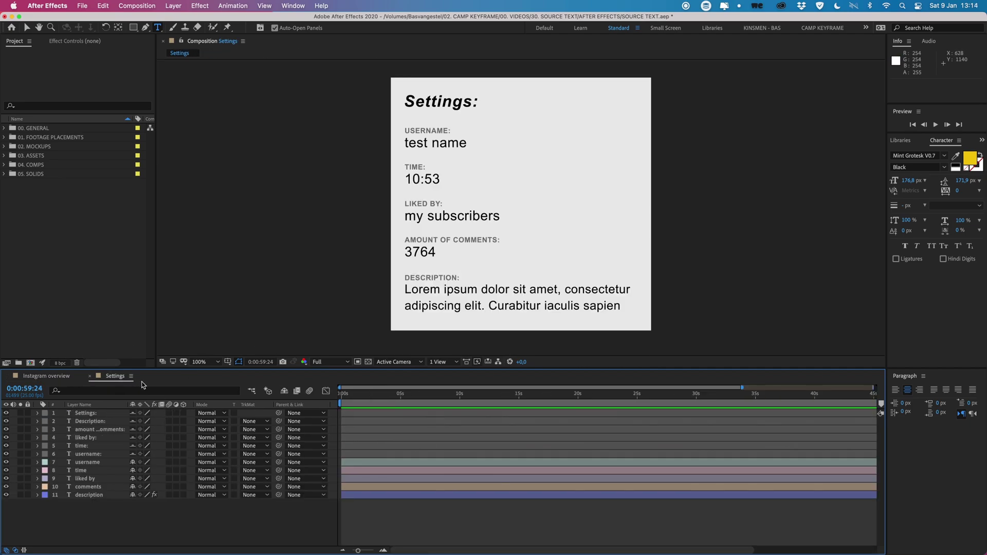
{"action": "key", "text": "v"}
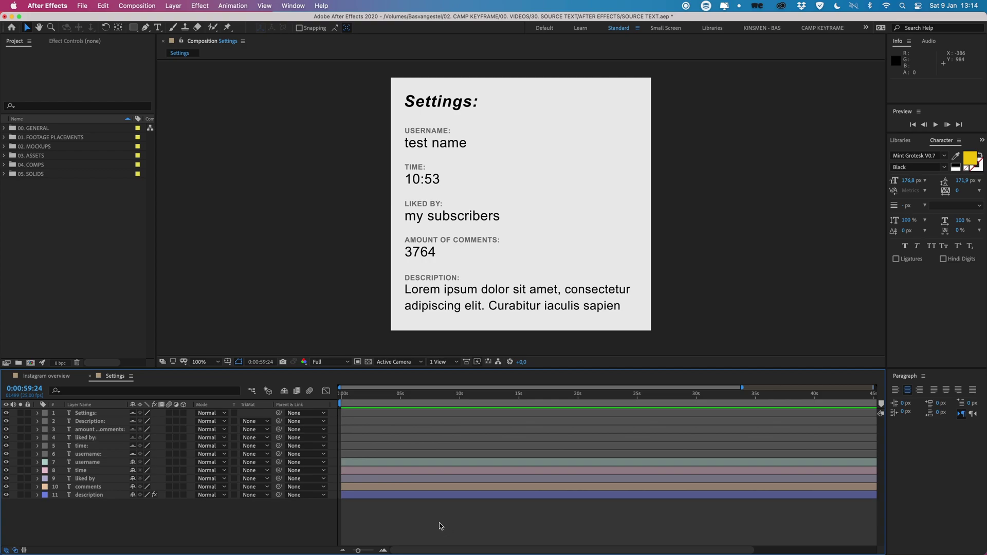
- Open the 16:9 in-feed mockup's UI elements - general precomp and select the username layer
{"action": "key", "text": "shift+comma"}
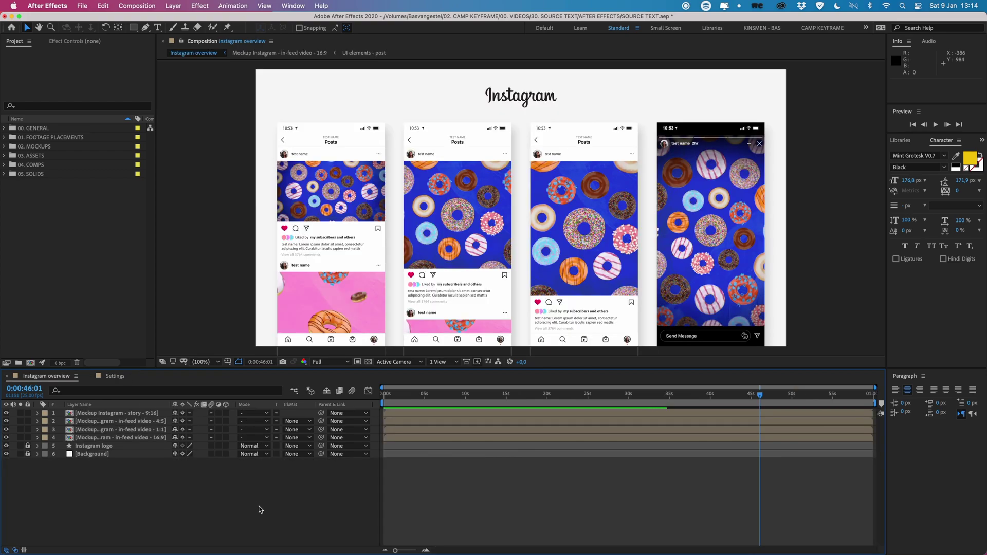
{"action": "double_click", "coordinate": [309, 165]}
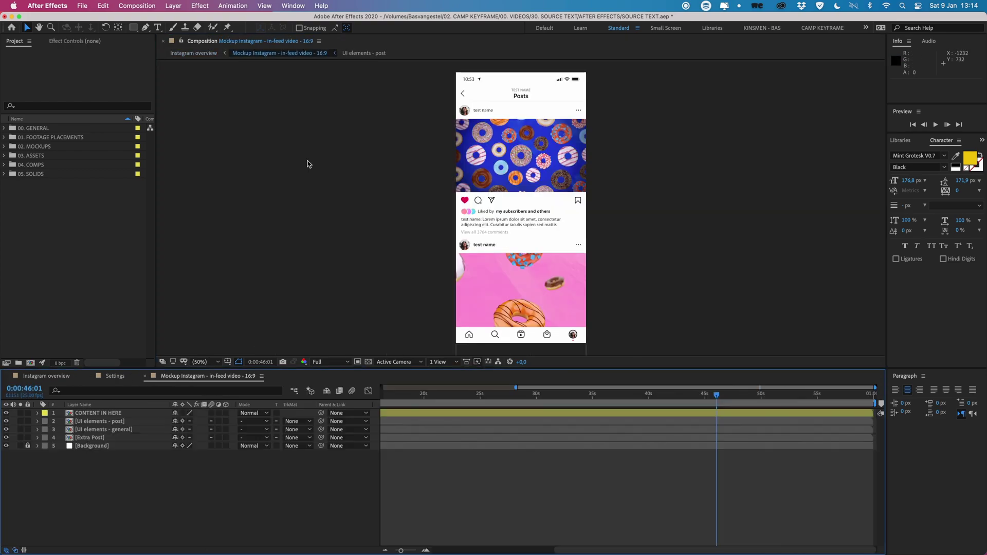
{"action": "double_click", "coordinate": [486, 113]}
{"action": "left_click", "coordinate": [482, 174]}
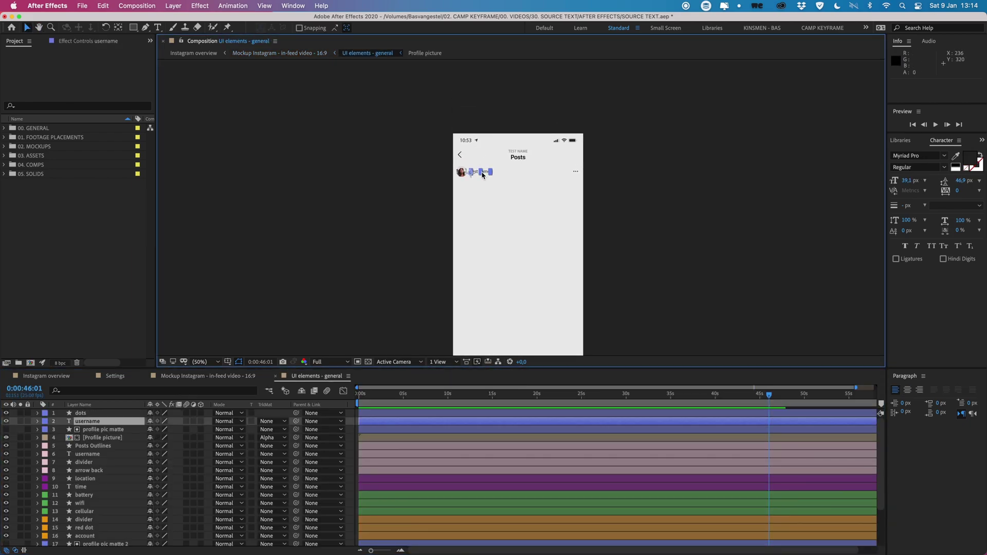
{"action": "scroll", "coordinate": [482, 175], "scroll_direction": "up", "scroll_amount": 5}
{"action": "scroll", "coordinate": [478, 170], "scroll_direction": "down", "scroll_amount": 2}
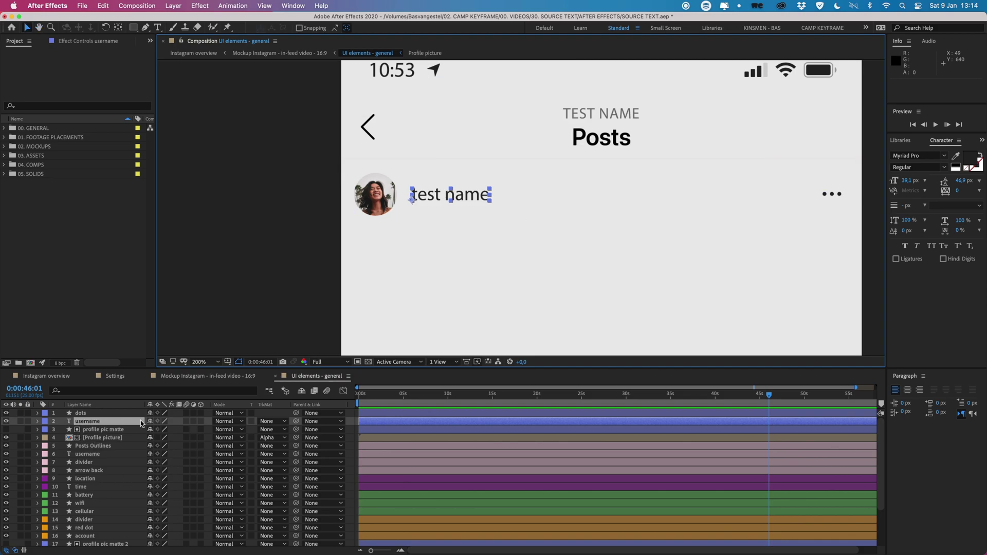
- Reveal the username layer's Source Text expression and inspect its Settings comp and layer references
{"action": "left_click", "coordinate": [37, 422]}
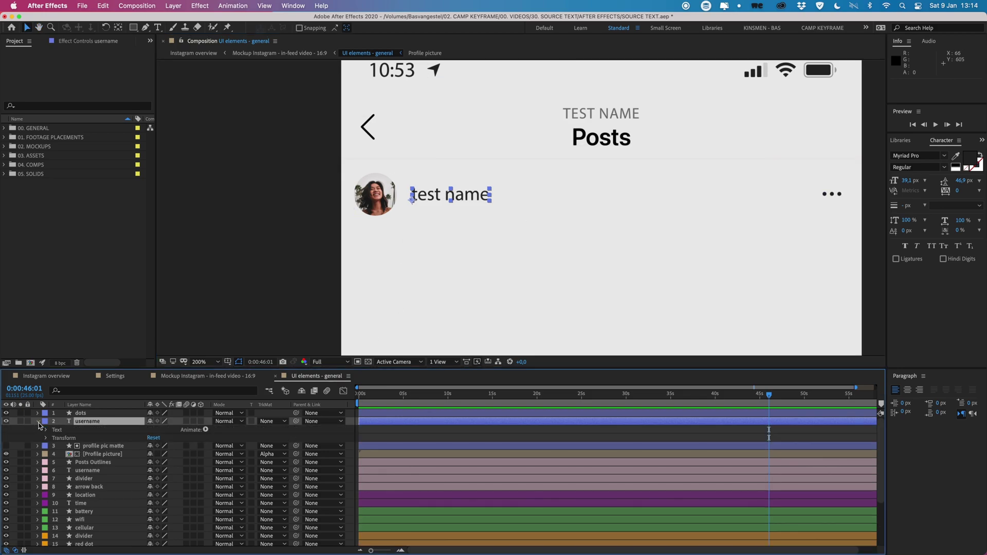
{"action": "left_click", "coordinate": [47, 430]}
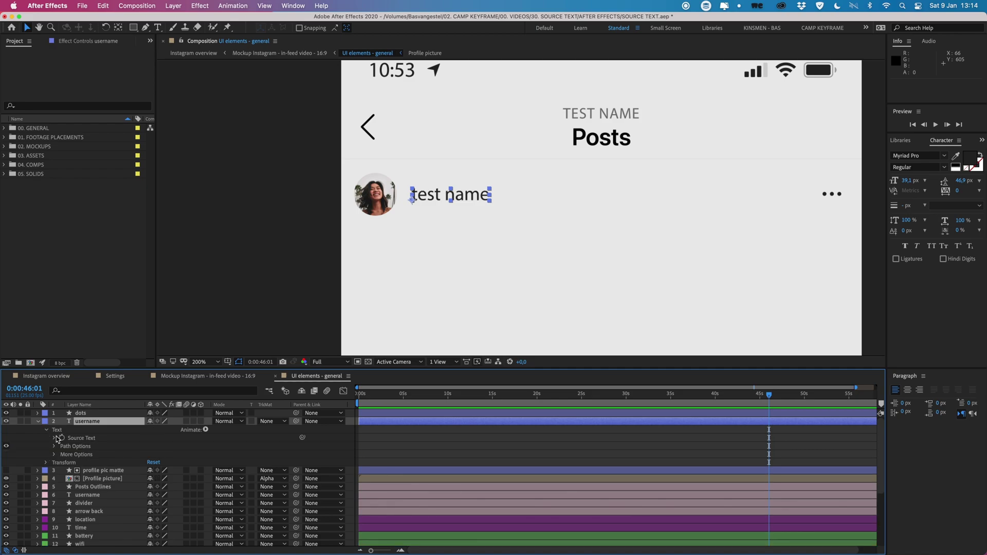
{"action": "left_click", "coordinate": [54, 437]}
{"action": "left_click", "coordinate": [422, 424]}
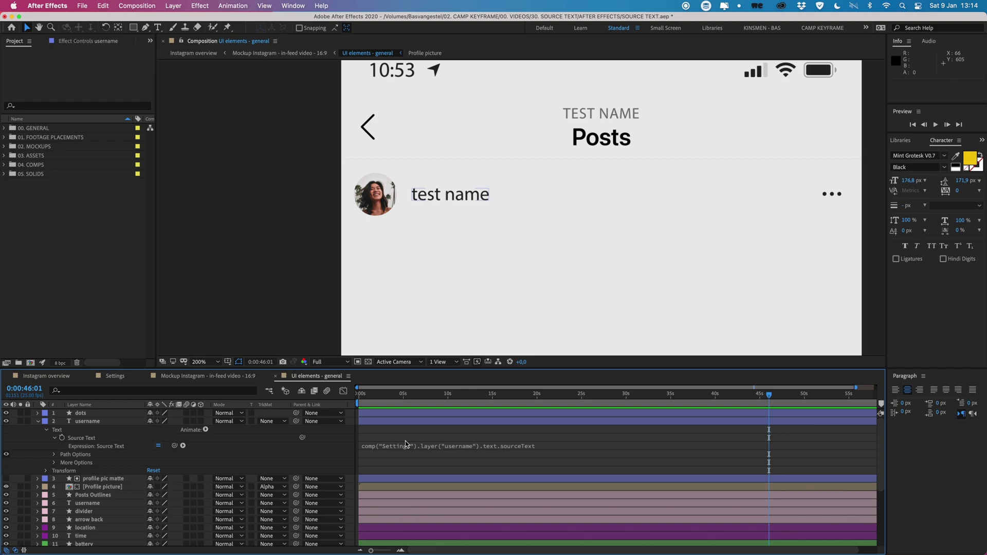
{"action": "left_click", "coordinate": [419, 446]}
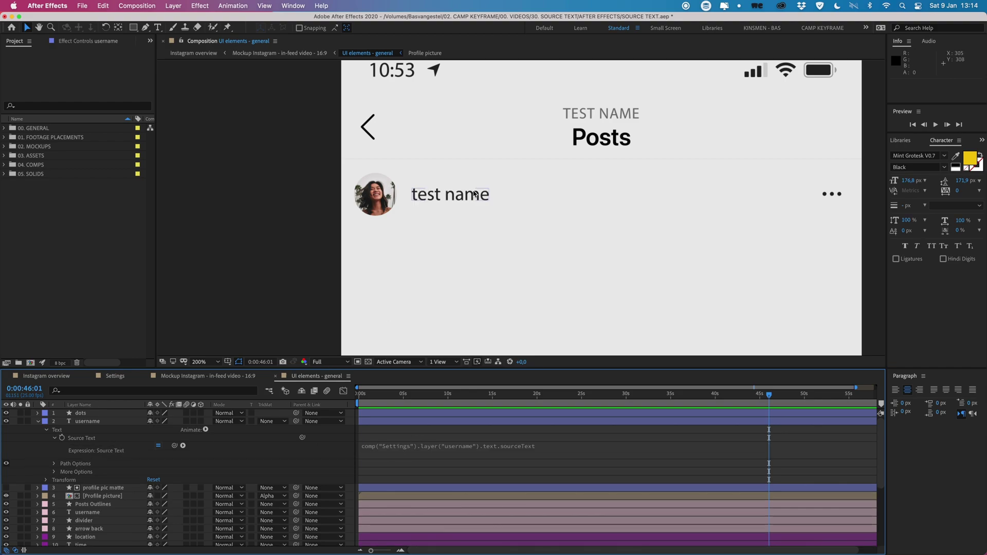
{"action": "left_click", "coordinate": [394, 452]}
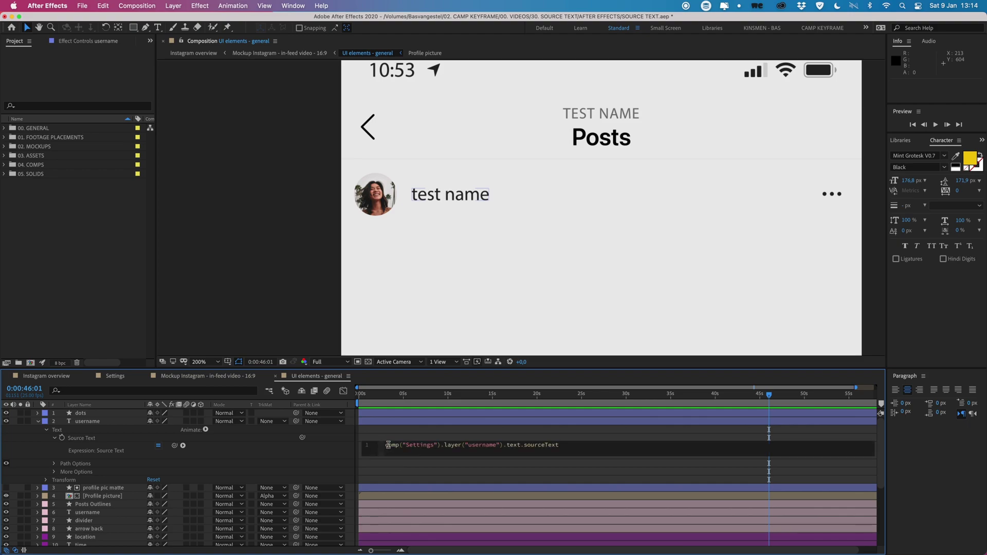
{"action": "left_click_drag", "start_coordinate": [410, 445], "coordinate": [437, 445]}
{"action": "left_click", "coordinate": [447, 445]}
{"action": "left_click_drag", "start_coordinate": [471, 445], "coordinate": [495, 445]}
- In the Settings comp, select the test name username layer and its Source Text property
{"action": "left_click", "coordinate": [116, 376]}
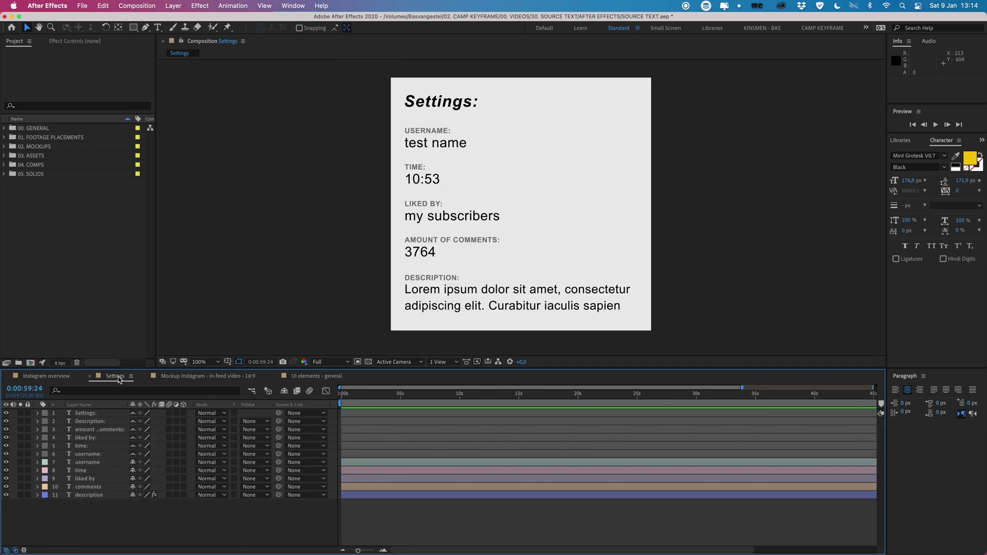
{"action": "left_click", "coordinate": [443, 140]}
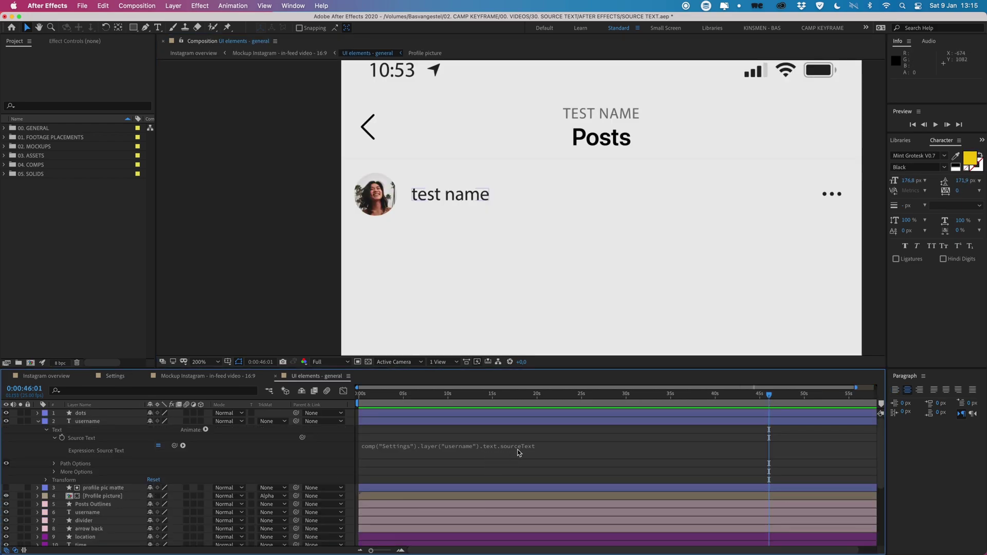
{"action": "left_click", "coordinate": [115, 376]}
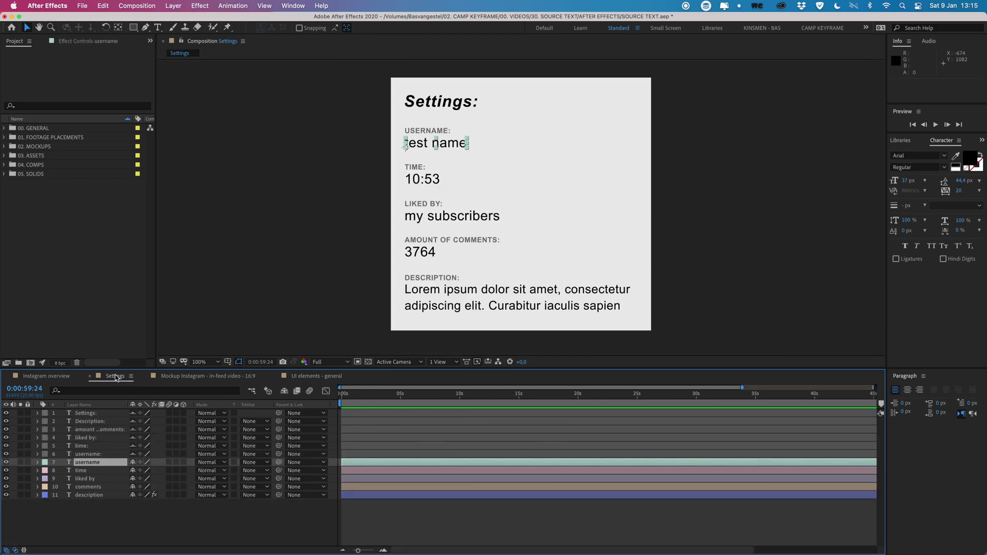
{"action": "left_click", "coordinate": [37, 462]}
{"action": "left_click", "coordinate": [83, 479]}
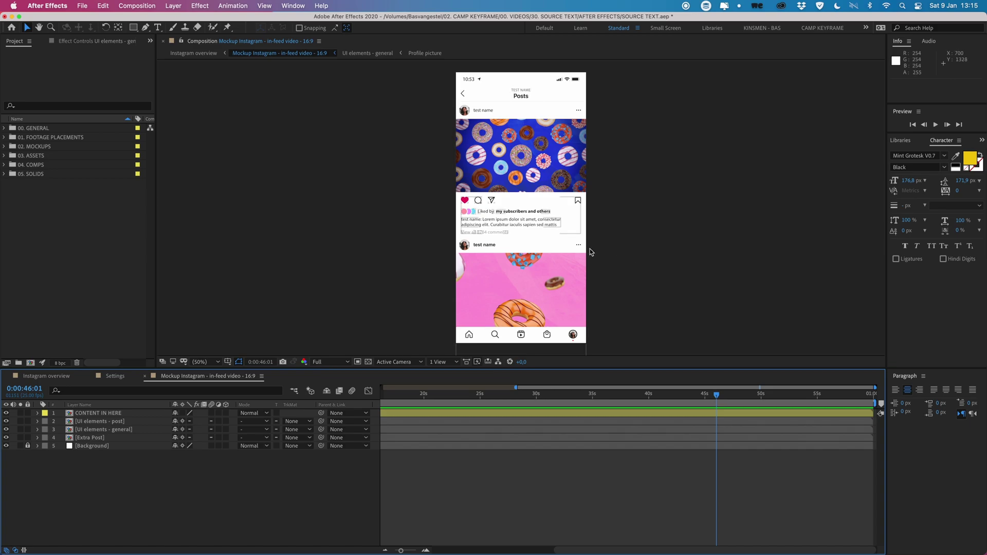
- Open the UI elements - post precomp, then rename the Settings username from test name to campkeyframe
{"action": "double_click", "coordinate": [521, 227]}
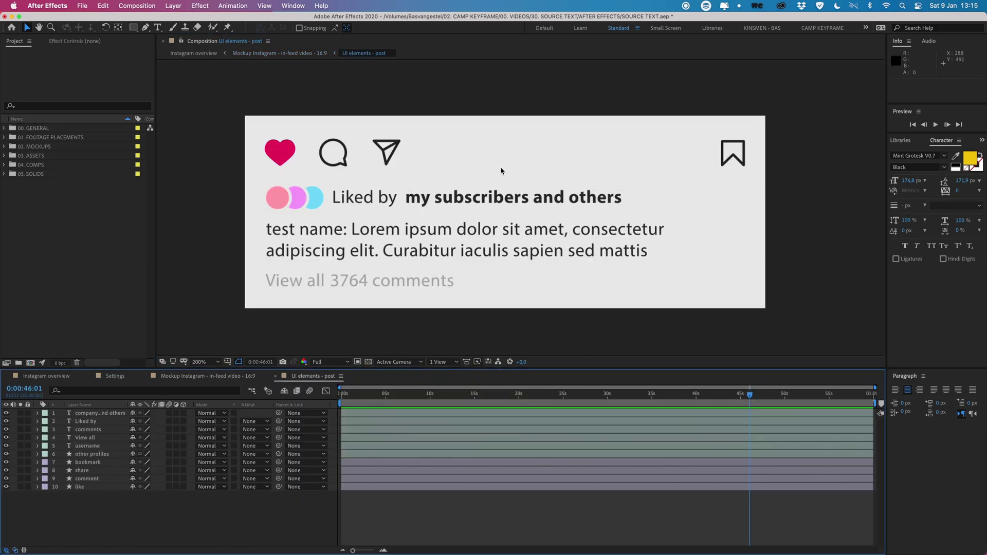
{"action": "left_click", "coordinate": [116, 376]}
{"action": "double_click", "coordinate": [455, 143]}
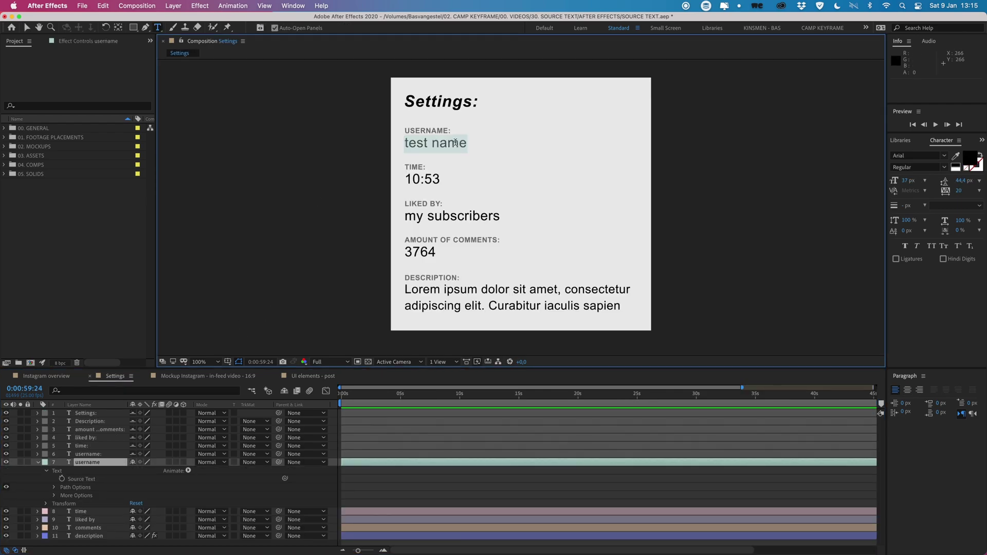
{"action": "type", "text": "campkeyframe"}
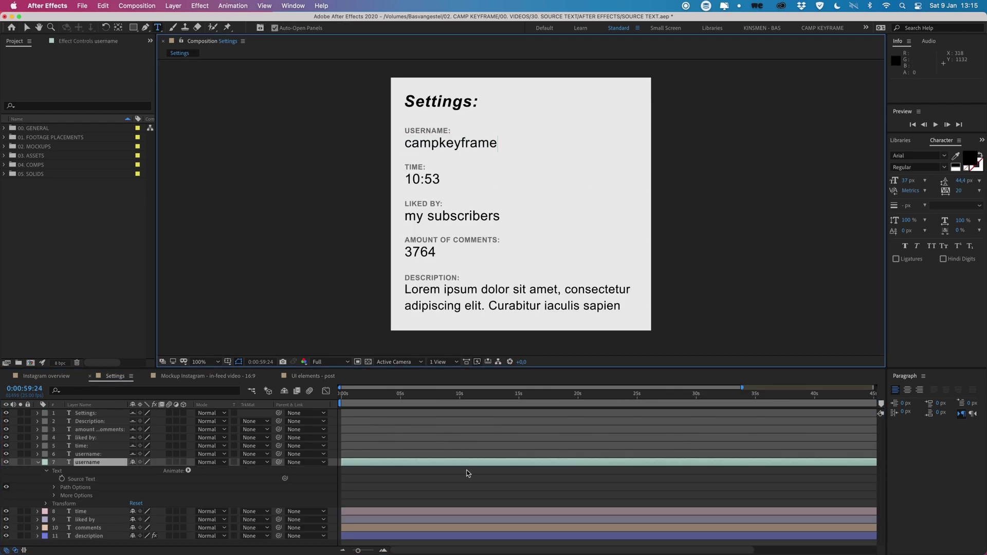
{"action": "left_click", "coordinate": [467, 473]}
{"action": "left_click", "coordinate": [308, 377]}
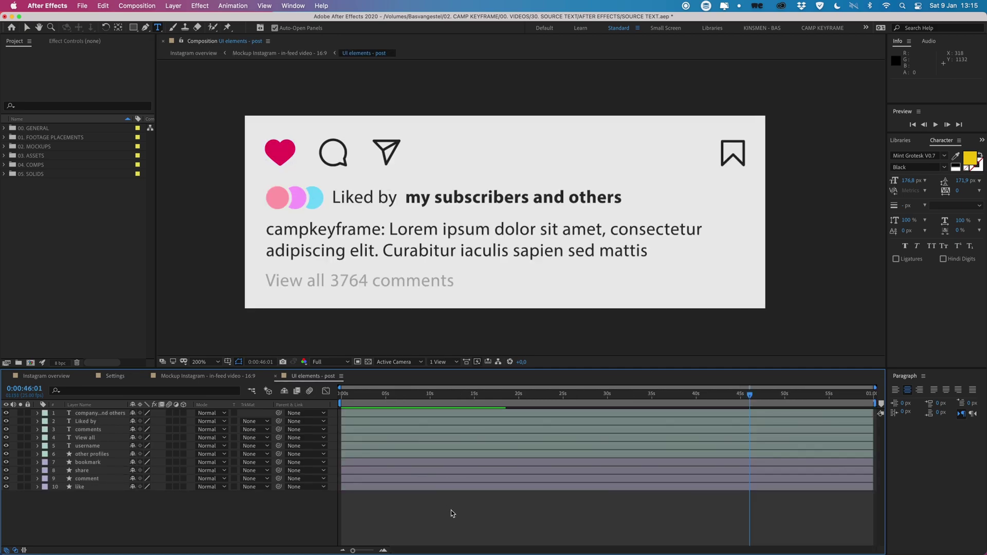
{"action": "key", "text": "v"}
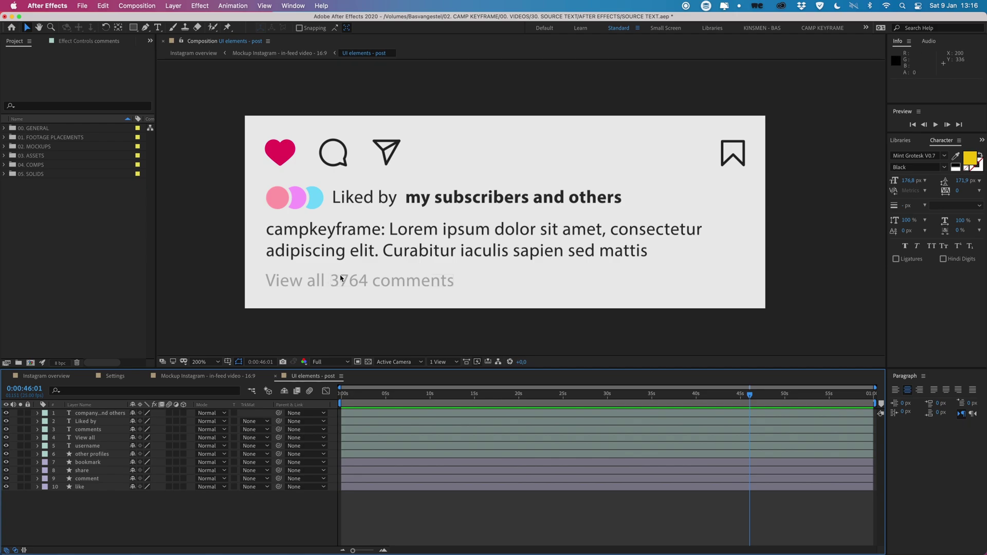
{"action": "key", "text": "super+shift+a"}
- Reveal the post comments layer's Source Text expression and open it for editing
{"action": "left_click", "coordinate": [115, 376]}
{"action": "left_click", "coordinate": [410, 257]}
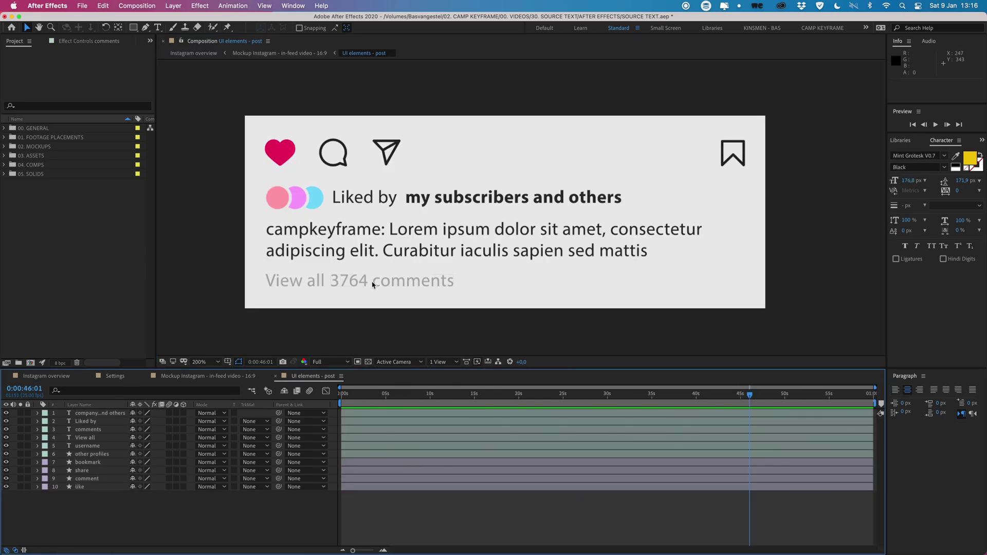
{"action": "left_click", "coordinate": [373, 284]}
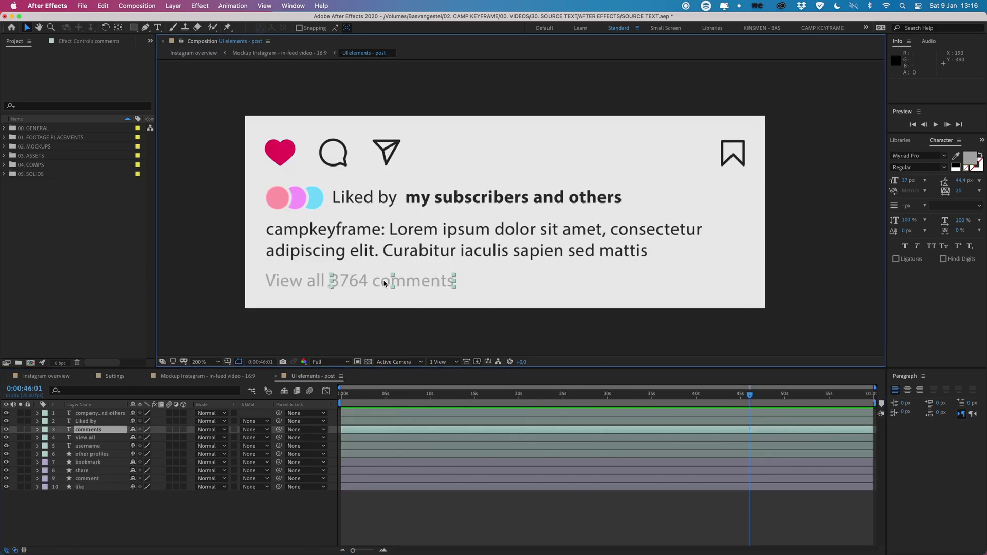
{"action": "left_click", "coordinate": [38, 429]}
{"action": "left_click", "coordinate": [46, 437]}
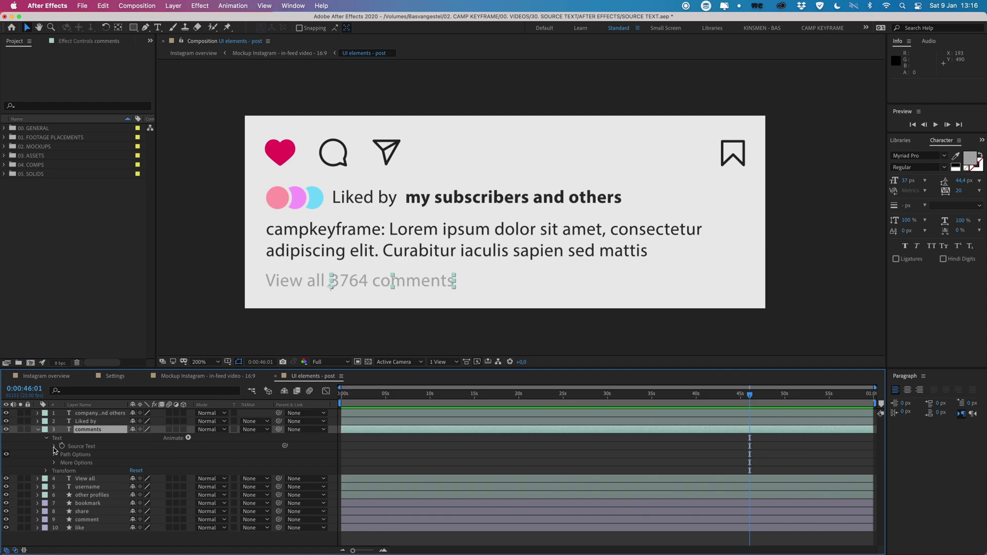
{"action": "left_click", "coordinate": [54, 446]}
{"action": "left_click", "coordinate": [381, 455]}
- Replace the expression with comp("Settings").layer(" using the autocomplete suggestions
{"action": "key", "text": "BackSpace"}
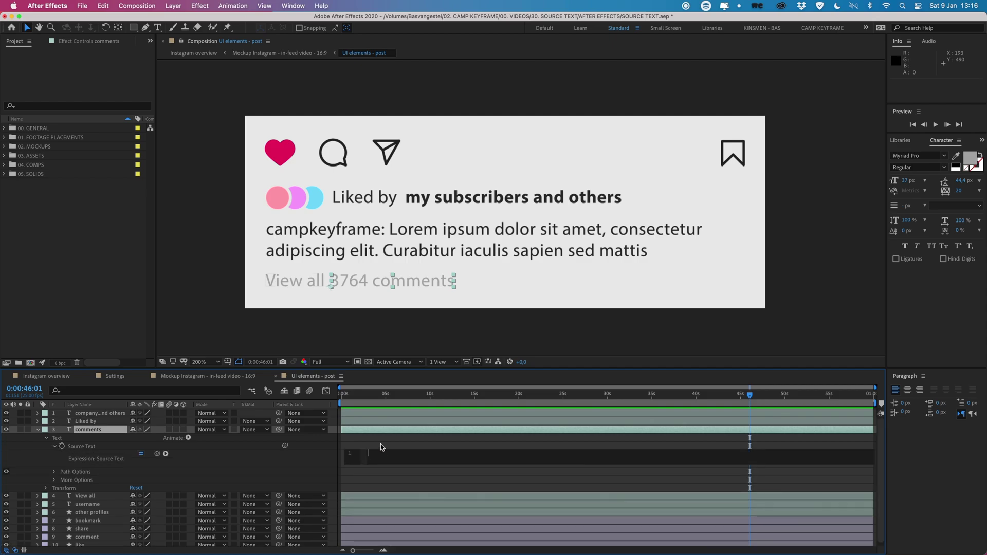
{"action": "type", "text": "comp"}
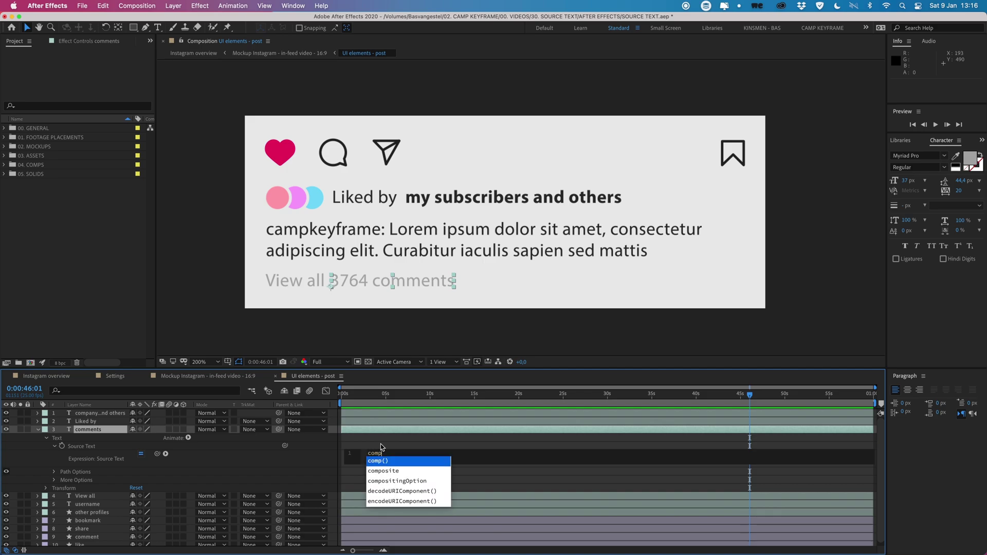
{"action": "key", "text": "Escape"}
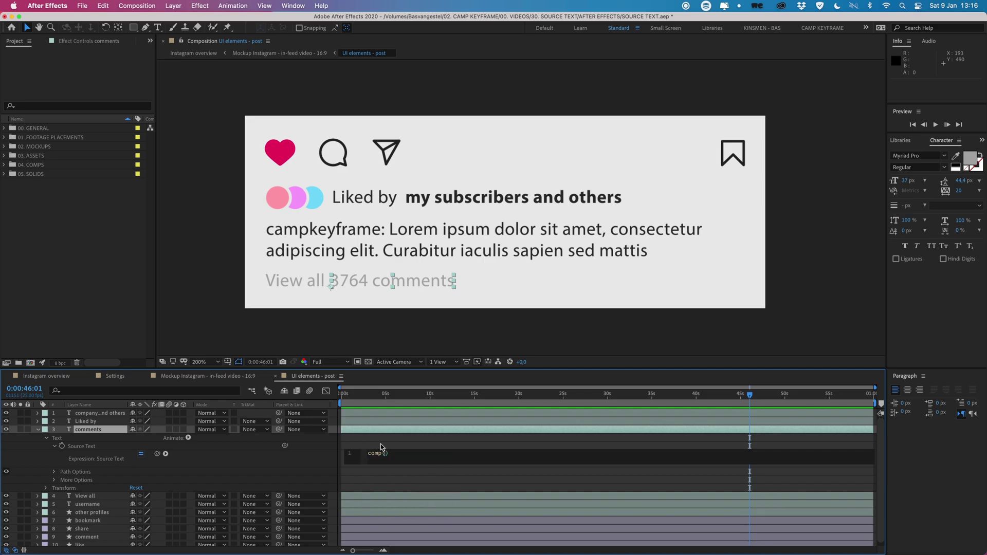
{"action": "type", "text": "(\""}
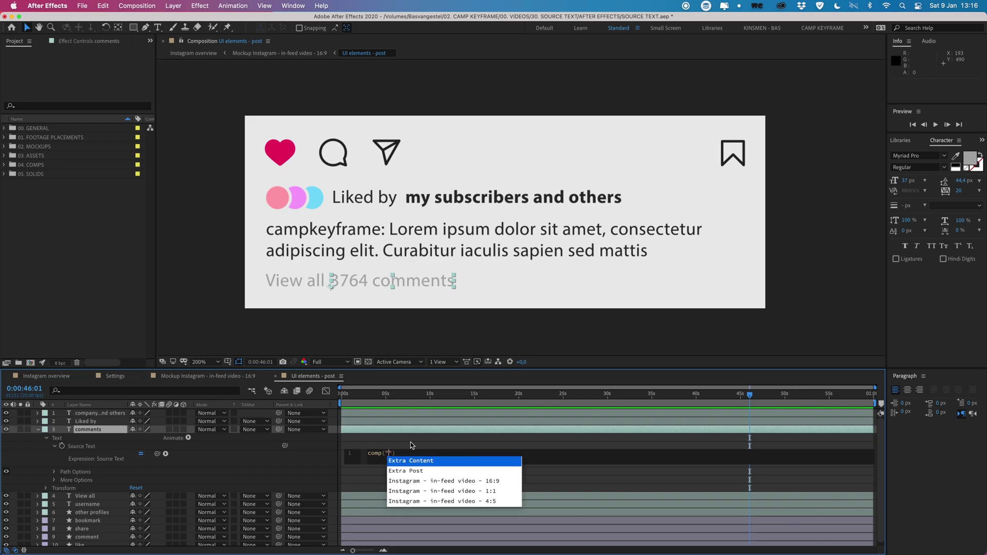
{"action": "type", "text": "Se"}
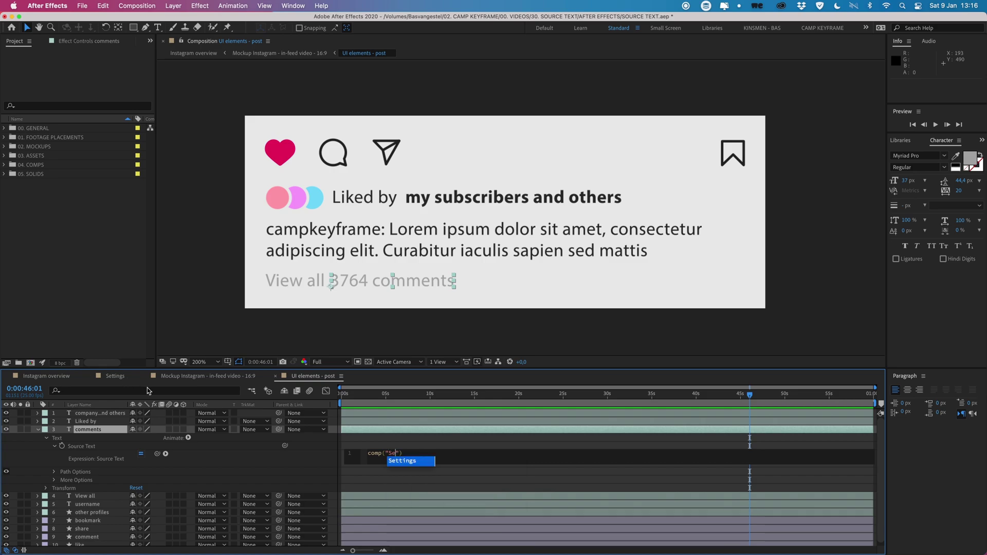
{"action": "type", "text": "tt"}
{"action": "key", "text": "Return"}
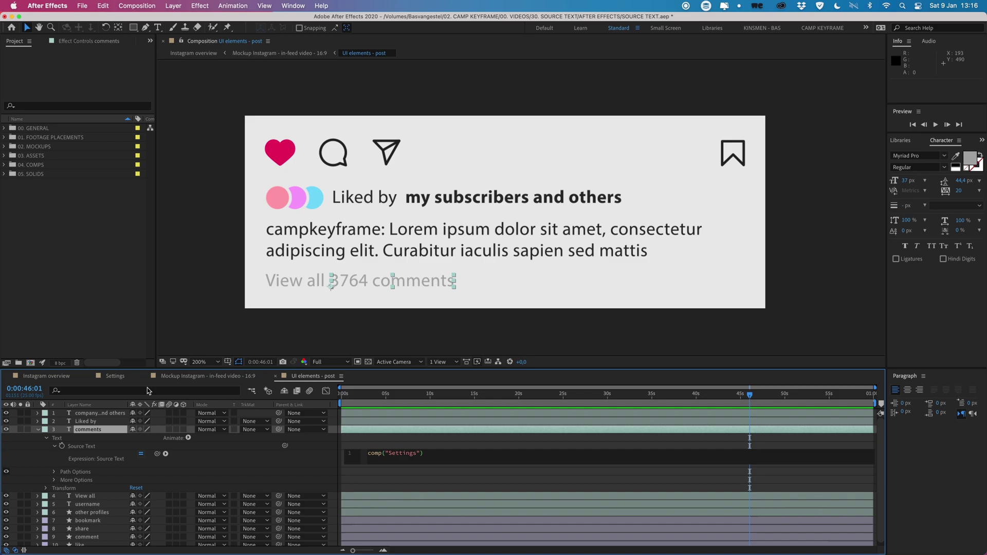
{"action": "type", "text": ".layer"}
{"action": "key", "text": "Return"}
{"action": "type", "text": "\""}
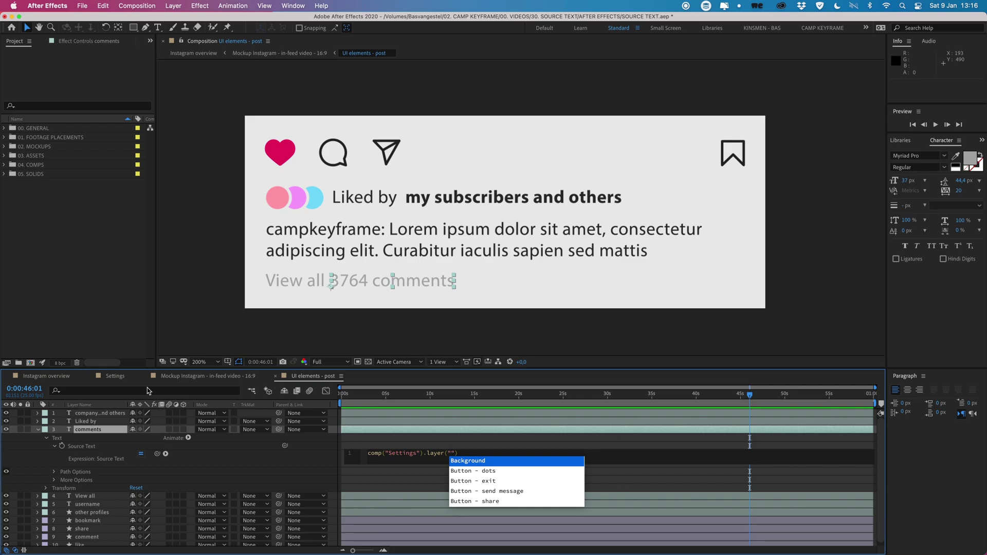
{"action": "left_click", "coordinate": [122, 380]}
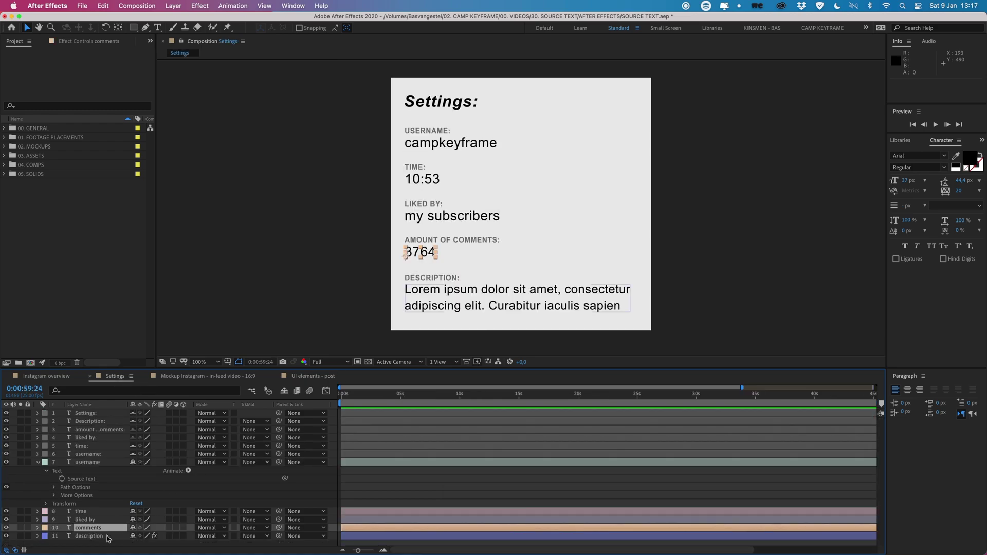
{"action": "left_click", "coordinate": [313, 376]}
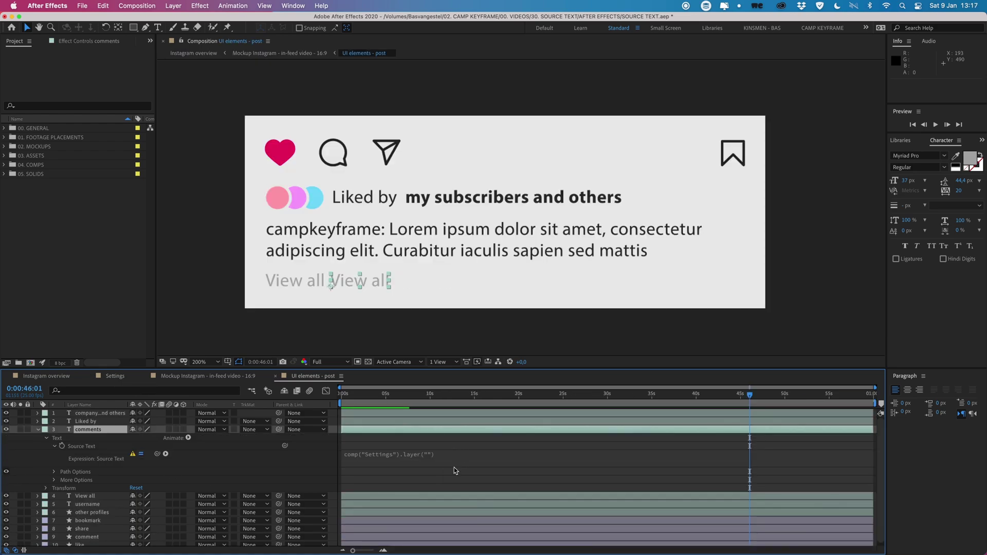
- Complete the expression as comp("Settings").layer("comments").text.sourceText
{"action": "left_click", "coordinate": [427, 453]}
{"action": "left_click", "coordinate": [450, 453]}
{"action": "type", "text": "com"}
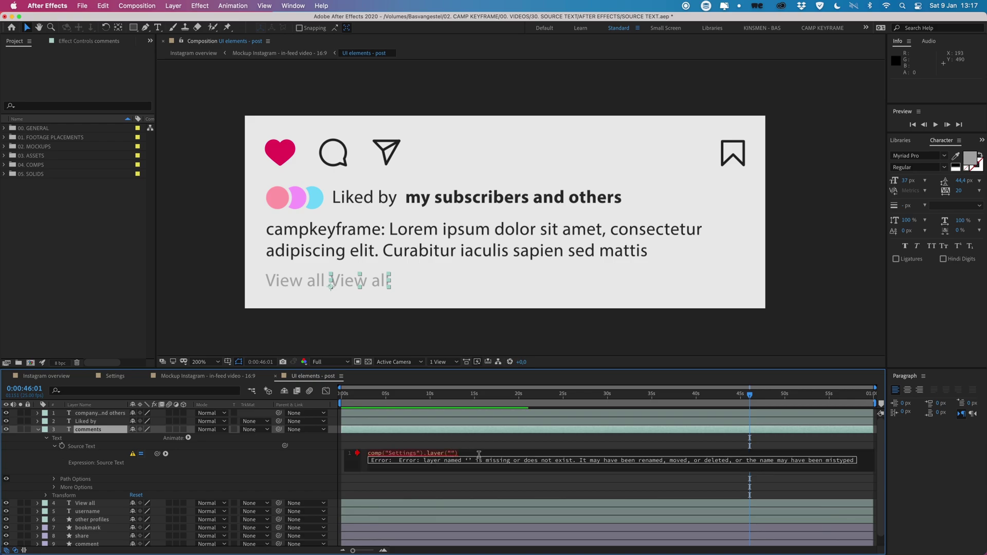
{"action": "type", "text": "ments"}
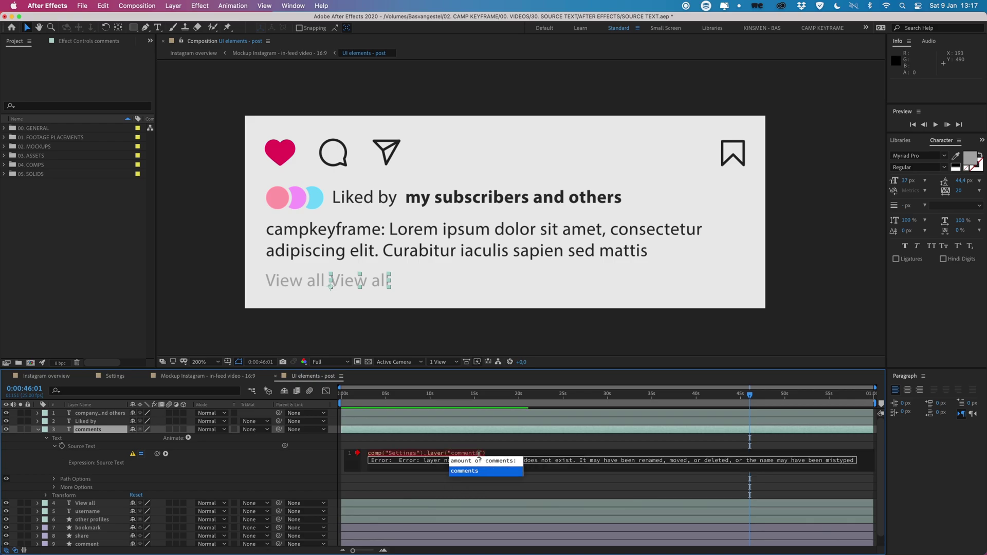
{"action": "key", "text": "Escape"}
{"action": "left_click", "coordinate": [512, 441]}
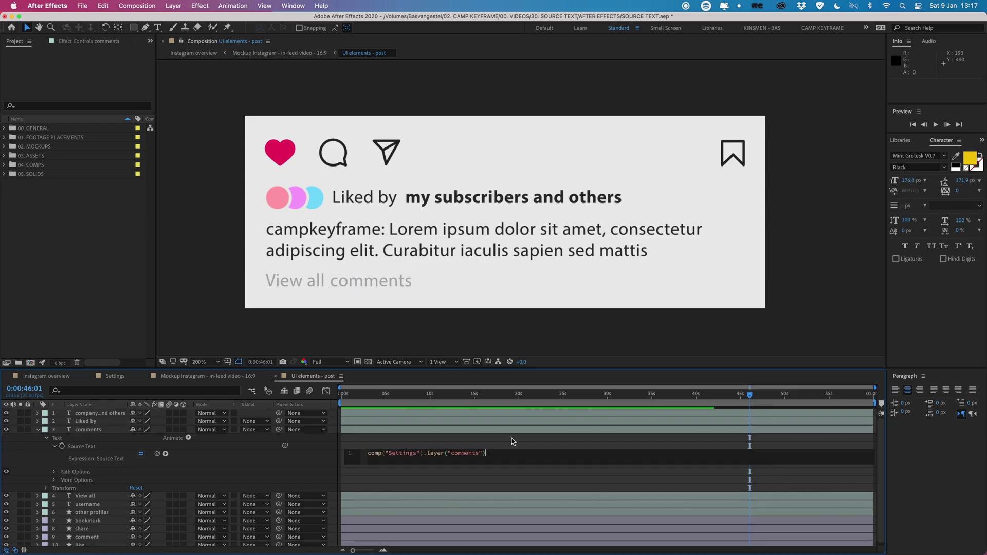
{"action": "type", "text": ".text.source"}
{"action": "key", "text": "Down"}
{"action": "key", "text": "Down"}
{"action": "key", "text": "Down"}
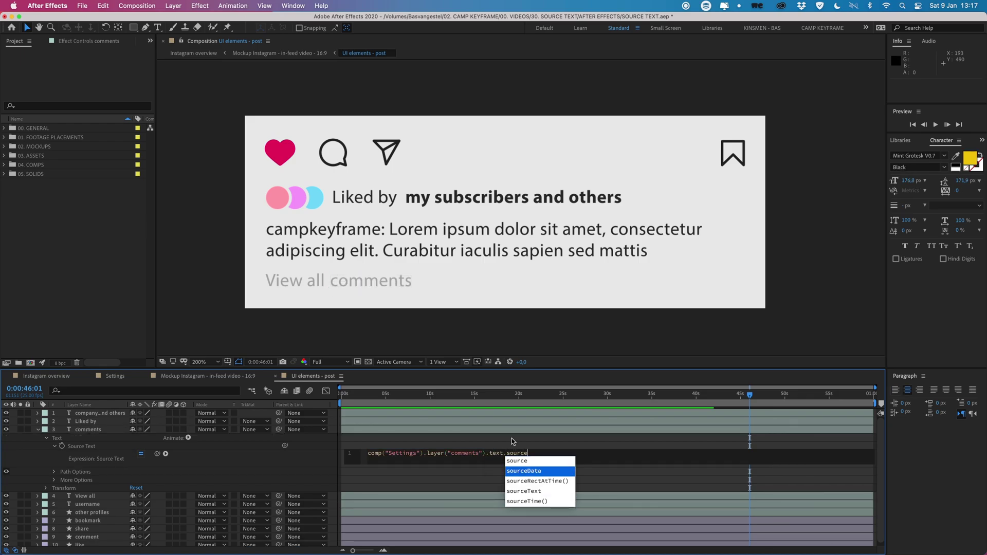
{"action": "left_click", "coordinate": [539, 492]}
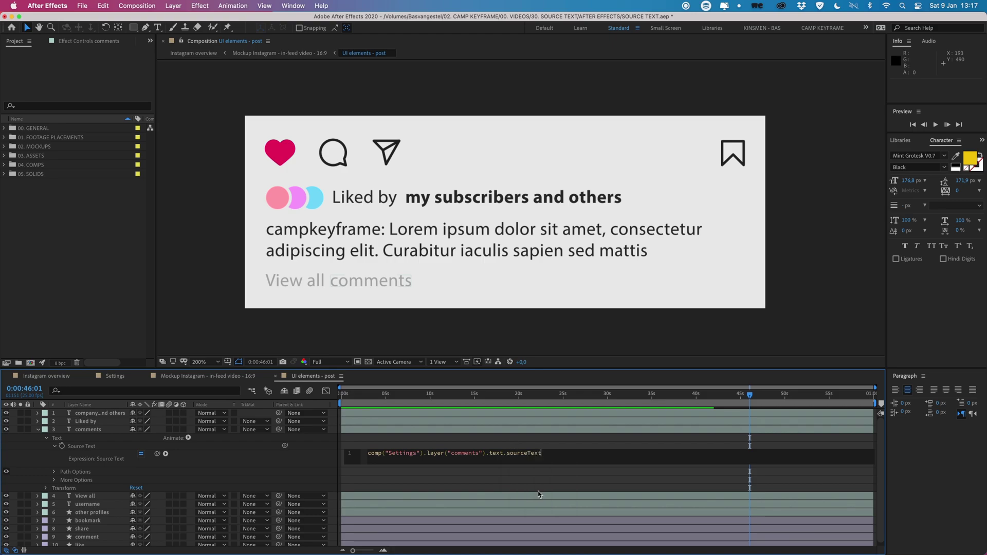
- Commit the comments expression and reveal the Settings comments layer's Source Text
{"action": "left_click", "coordinate": [535, 491]}
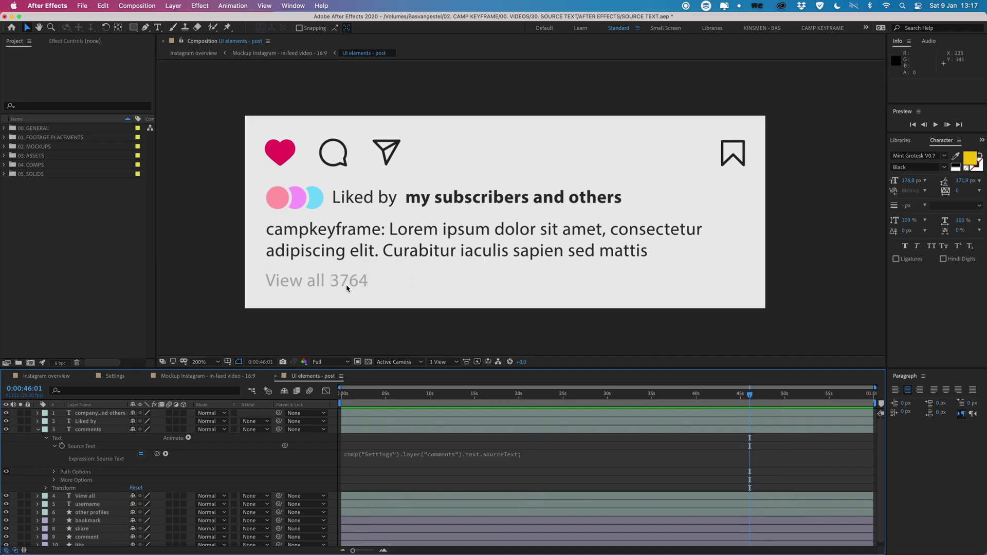
{"action": "left_click", "coordinate": [114, 375]}
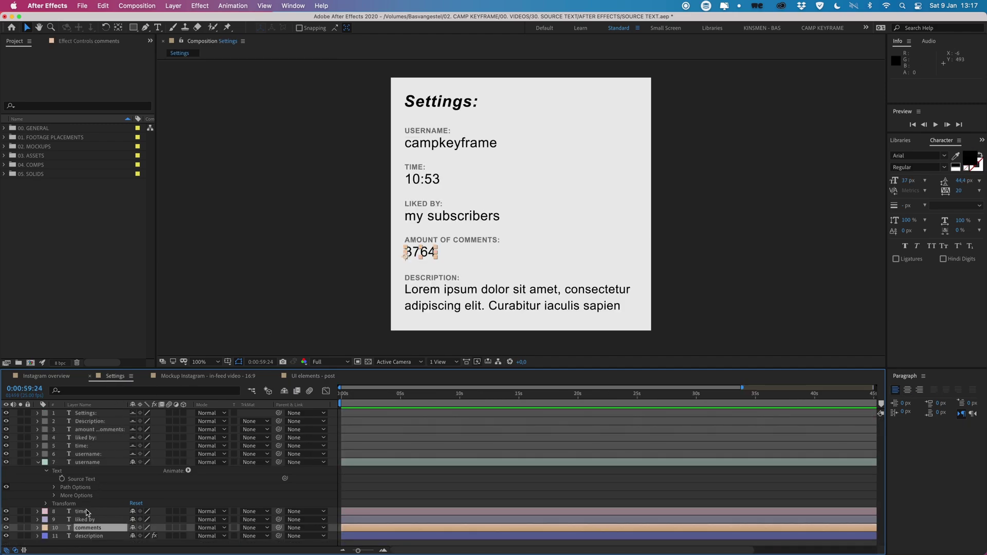
{"action": "left_click", "coordinate": [38, 528]}
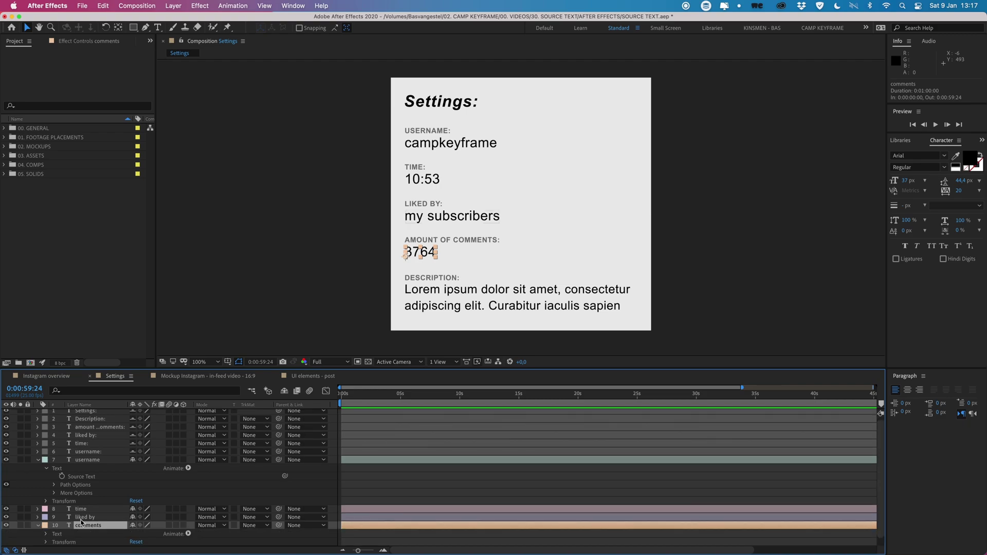
{"action": "left_click", "coordinate": [47, 534]}
{"action": "left_click", "coordinate": [80, 526]}
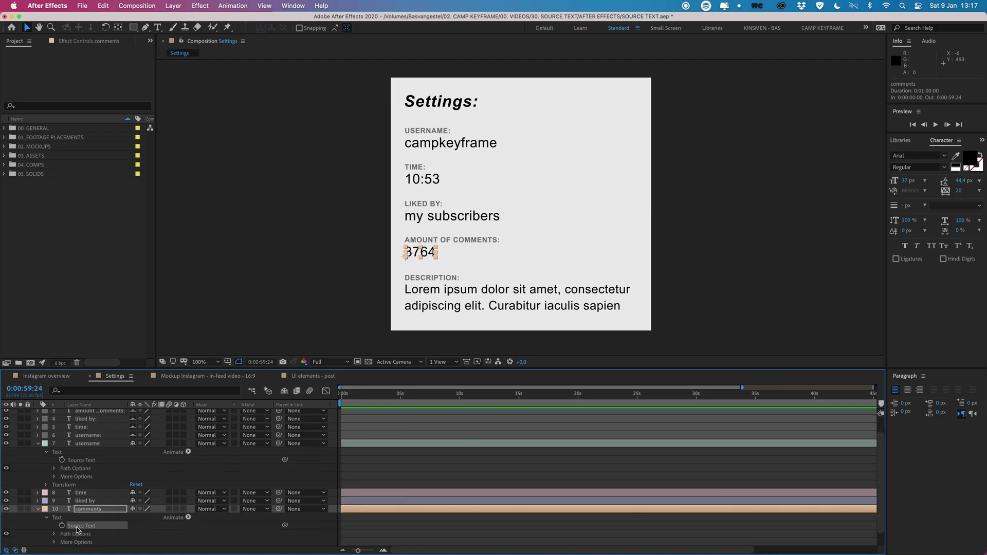
- Change the Settings comment count from 3764 to 64739393 and check the post mockup
{"action": "double_click", "coordinate": [424, 251]}
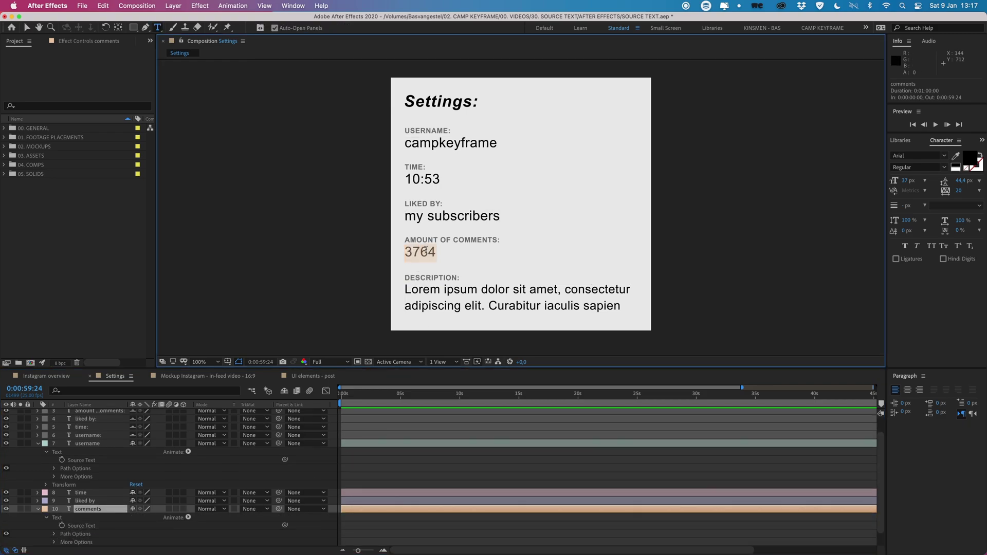
{"action": "type", "text": "64739393"}
{"action": "left_click", "coordinate": [404, 465]}
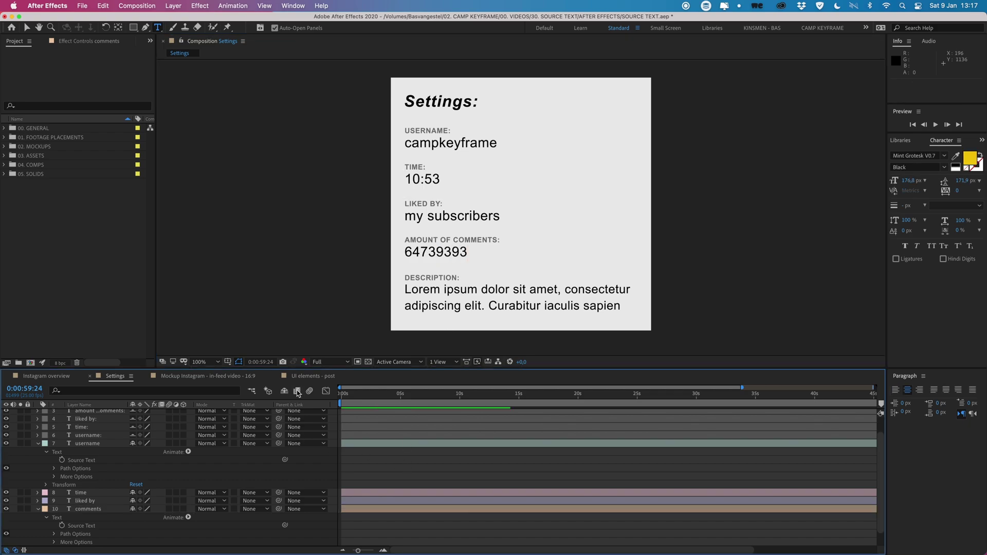
{"action": "left_click", "coordinate": [307, 376]}
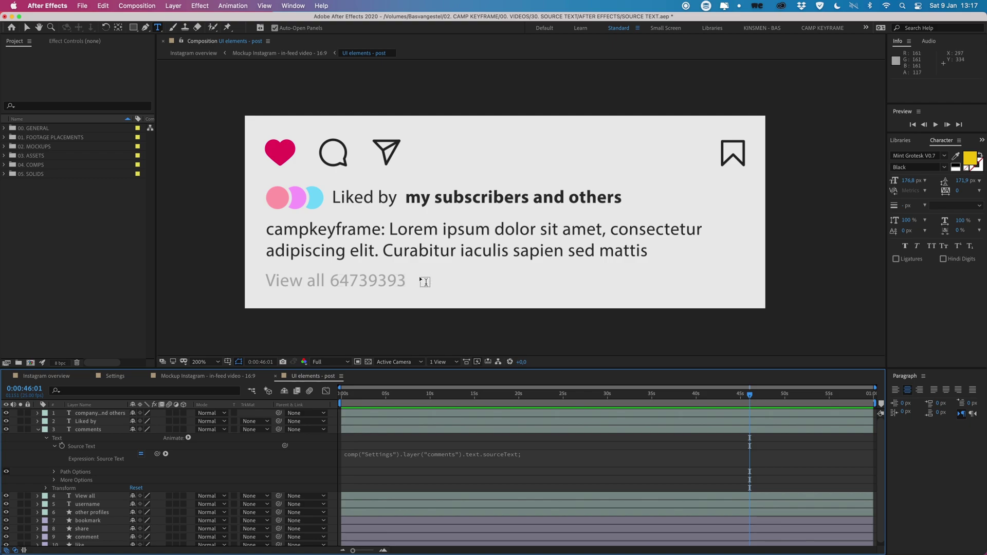
- Append +" comments"; to the comments expression, then review it at 0:00:31:17
{"action": "left_click", "coordinate": [539, 454]}
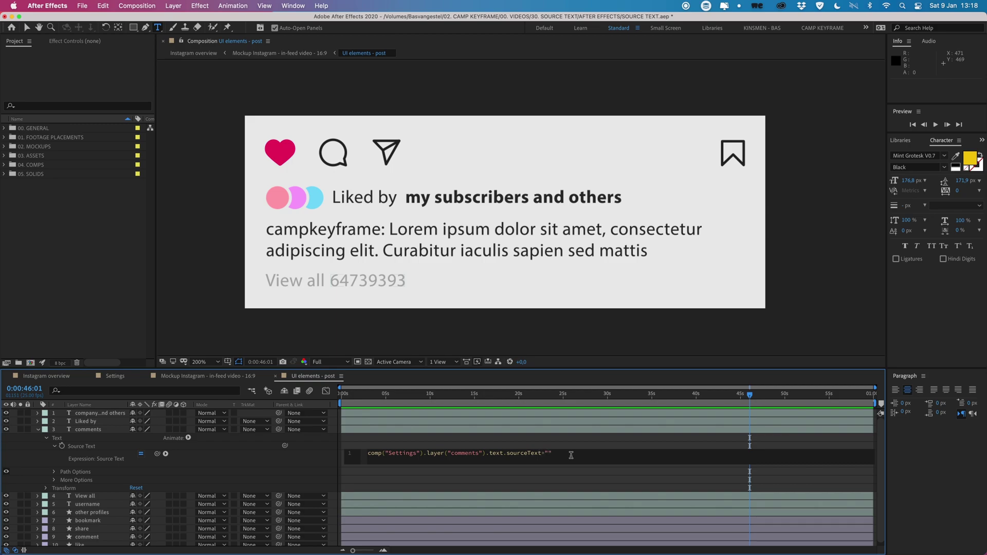
{"action": "type", "text": "comments"}
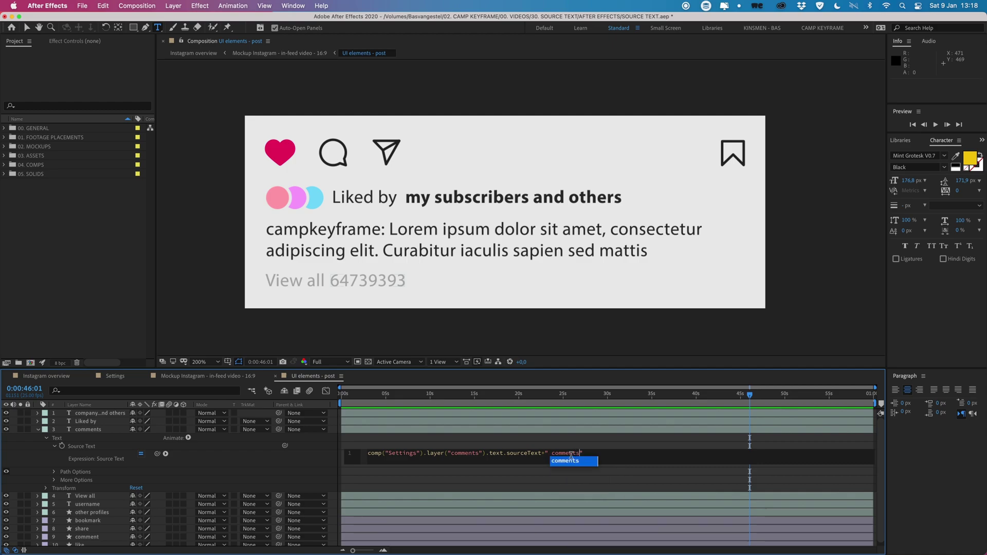
{"action": "left_click", "coordinate": [572, 441]}
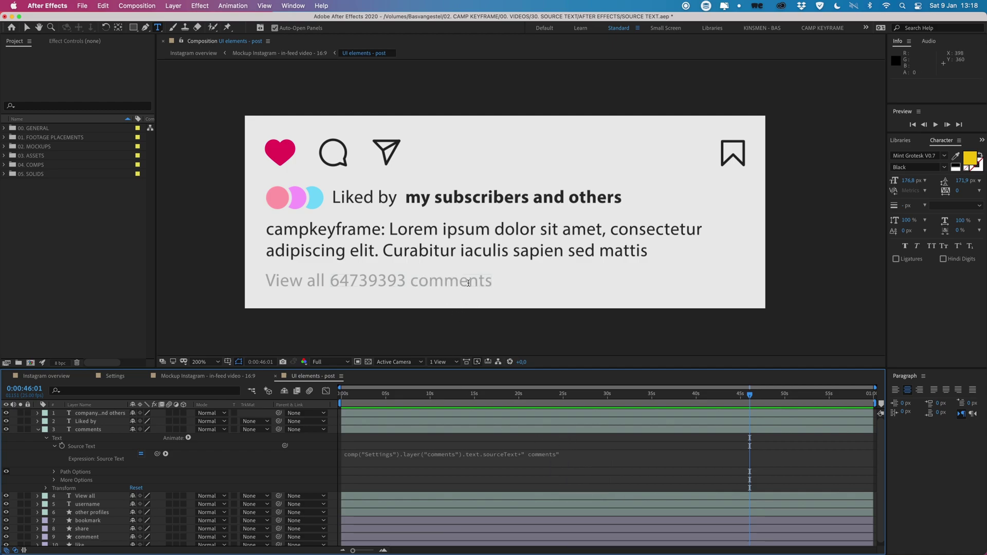
{"action": "left_click", "coordinate": [555, 458]}
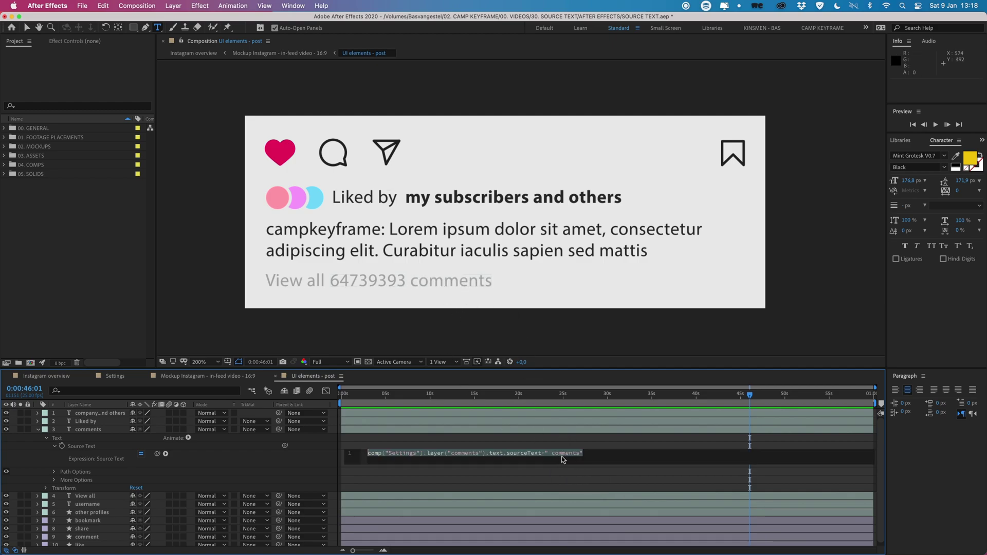
{"action": "type", "text": ";"}
{"action": "left_click", "coordinate": [592, 443]}
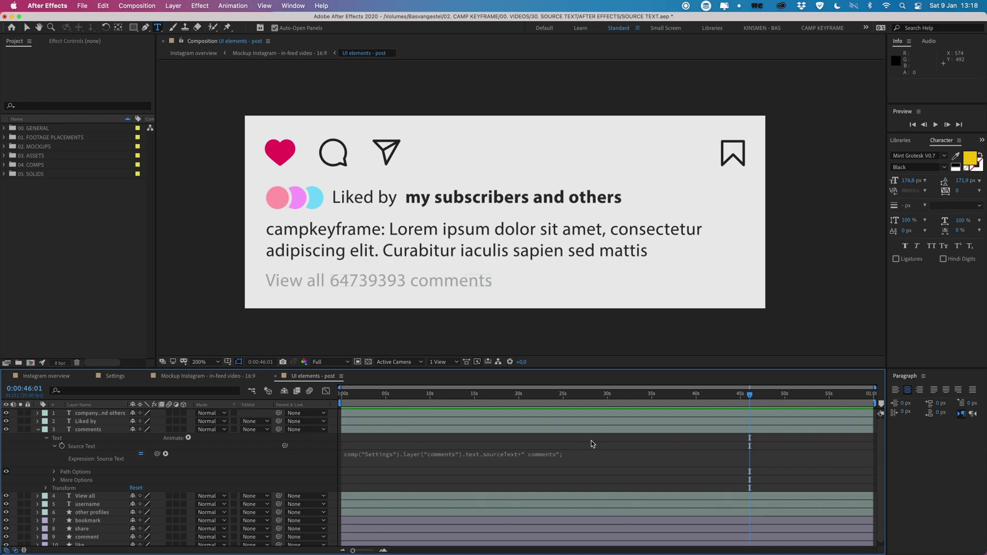
{"action": "left_click", "coordinate": [623, 393]}
{"action": "left_click", "coordinate": [540, 455]}
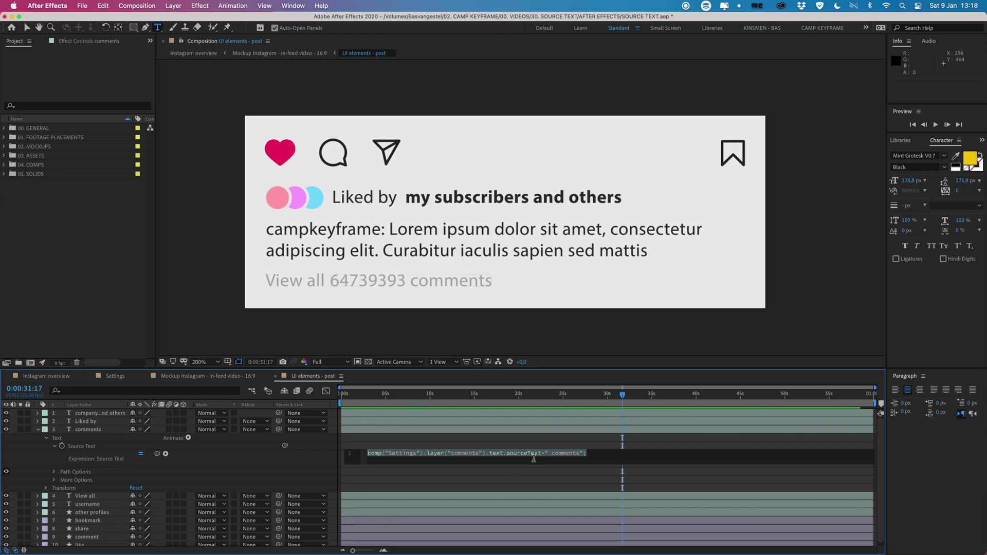
- Review the overview mockups, collapse the Settings comp's expanded layer properties, and return to the overview
{"action": "left_click", "coordinate": [467, 438]}
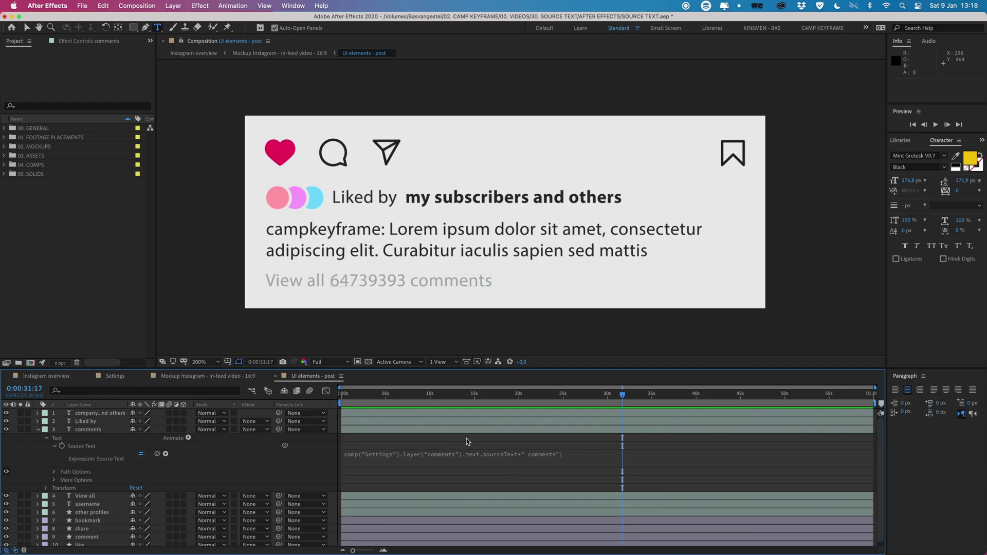
{"action": "left_click", "coordinate": [61, 379]}
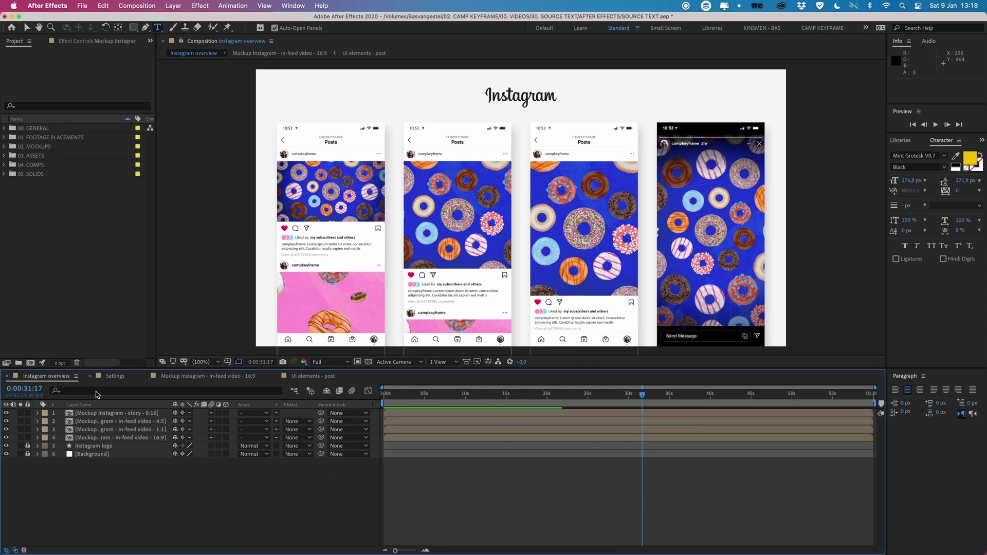
{"action": "left_click", "coordinate": [110, 376]}
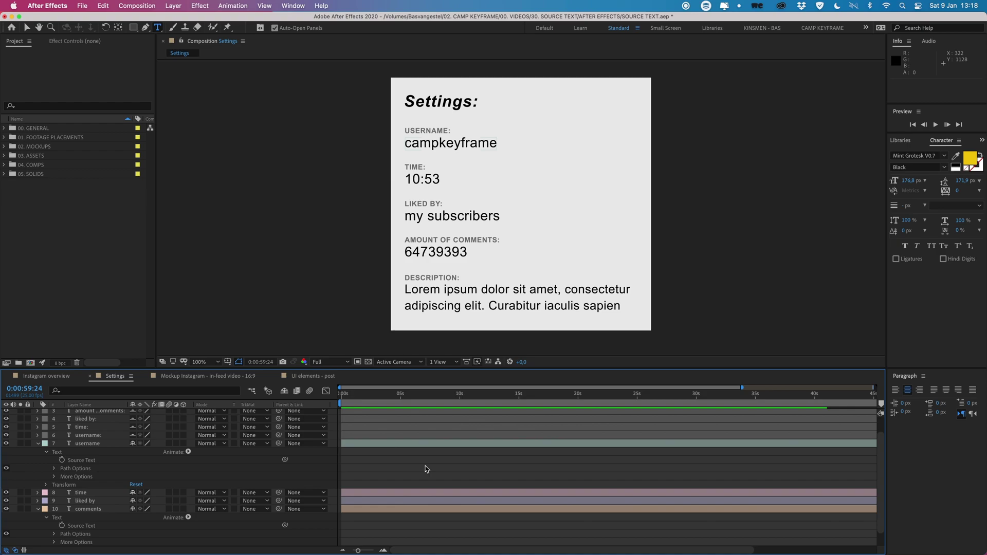
{"action": "key", "text": "u"}
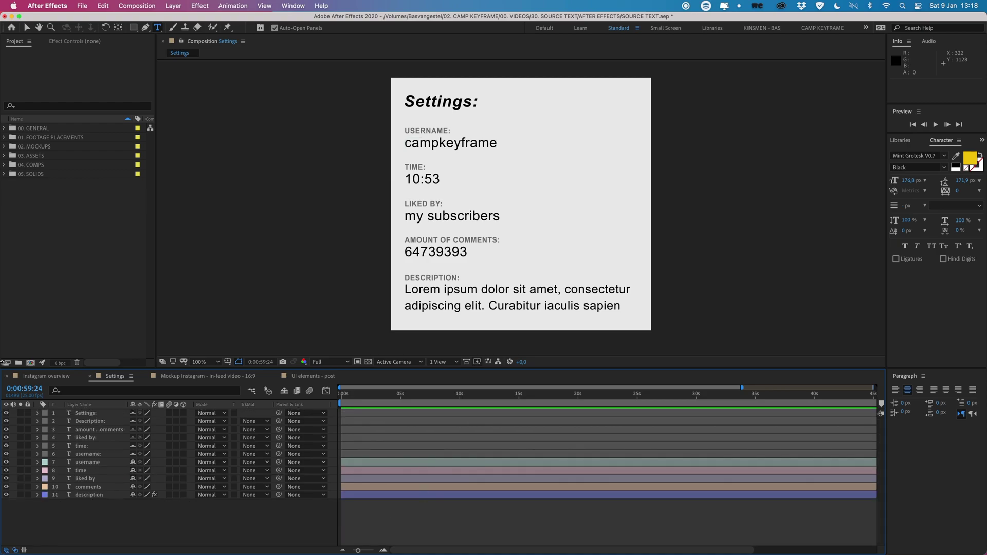
{"action": "left_click", "coordinate": [61, 378]}
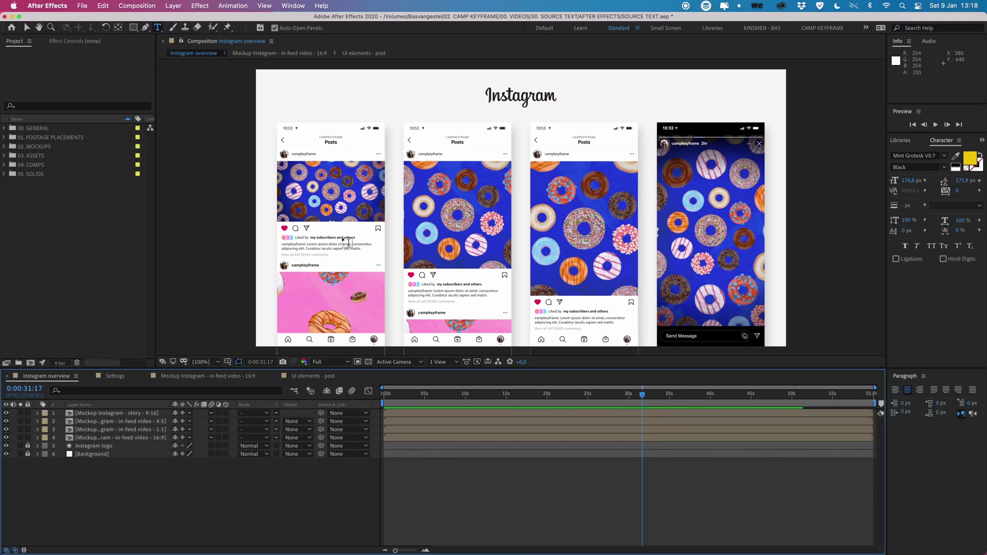
- Replace the Settings description text with 'example text right here'
{"action": "left_click", "coordinate": [115, 376]}
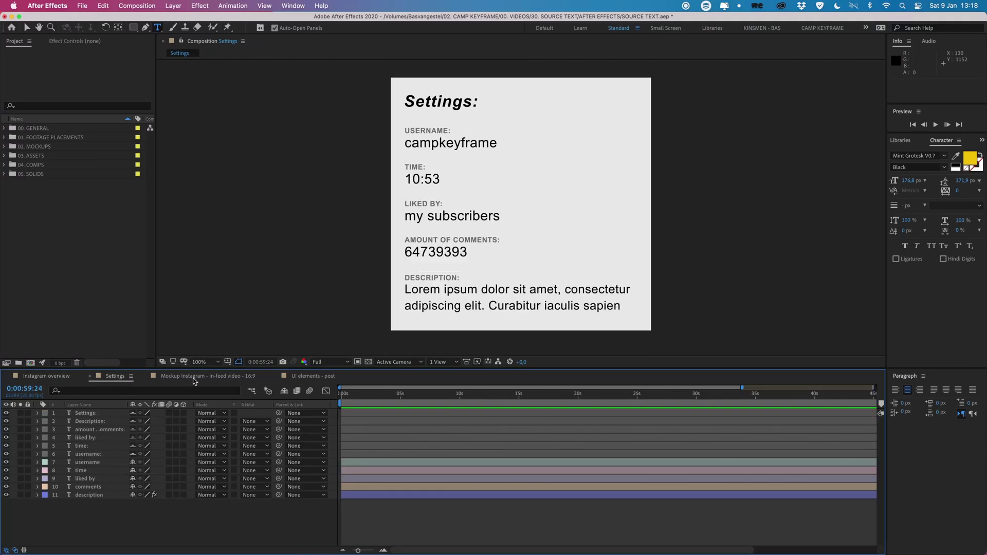
{"action": "left_click", "coordinate": [456, 305]}
{"action": "key", "text": "super+a"}
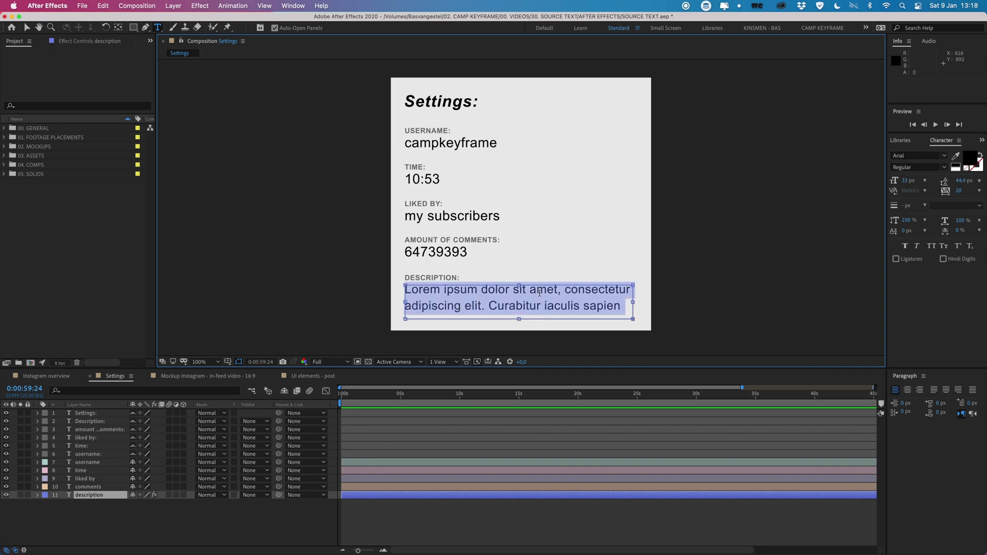
{"action": "type", "text": "example text right"}
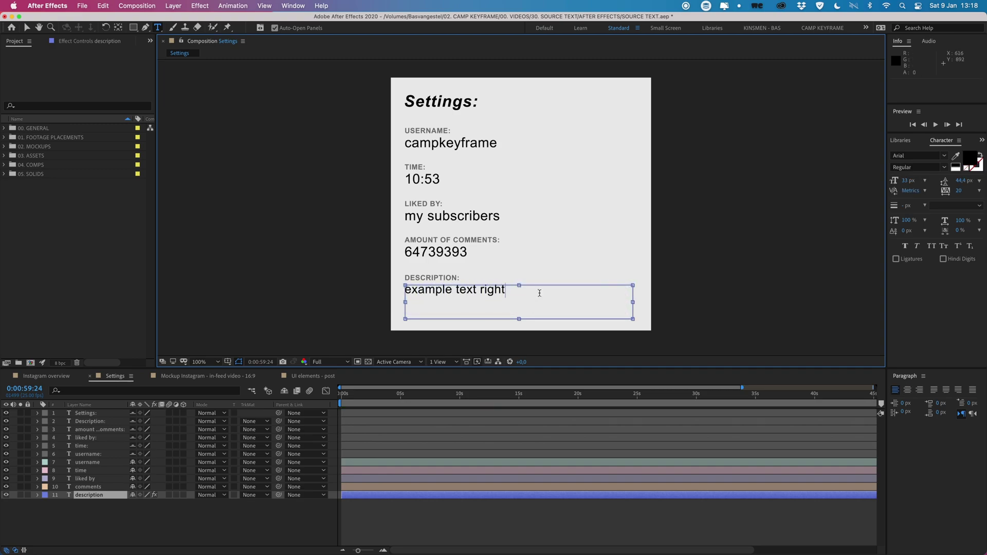
{"action": "type", "text": " here"}
- Confirm the post, 16:9 in-feed and overview mockup captions show the new description
{"action": "left_click", "coordinate": [313, 377]}
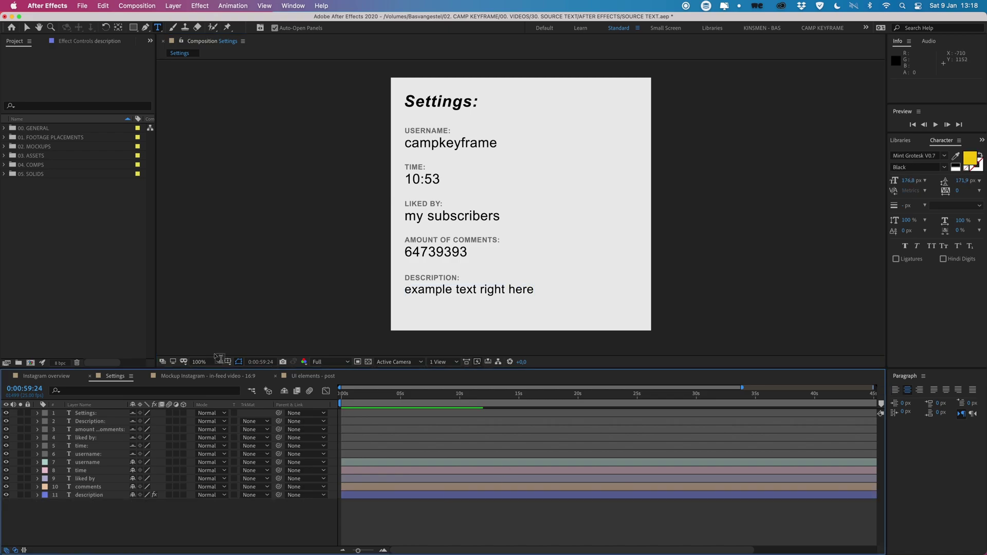
{"action": "left_click", "coordinate": [250, 379]}
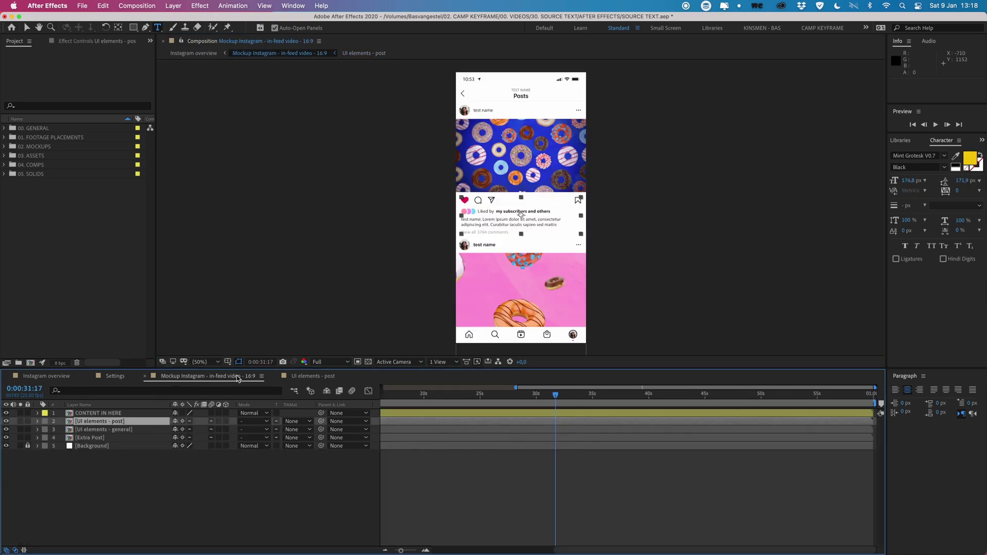
{"action": "left_click", "coordinate": [67, 381]}
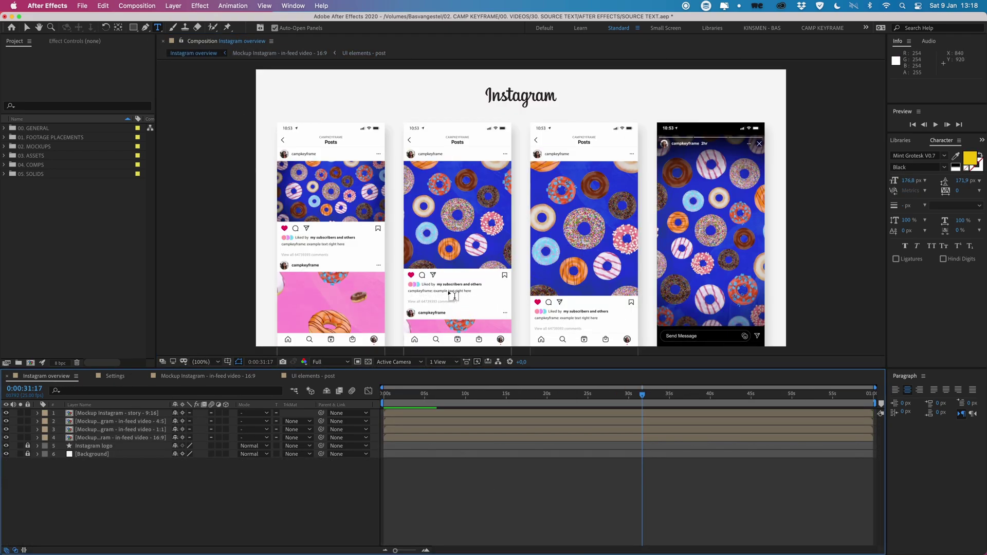